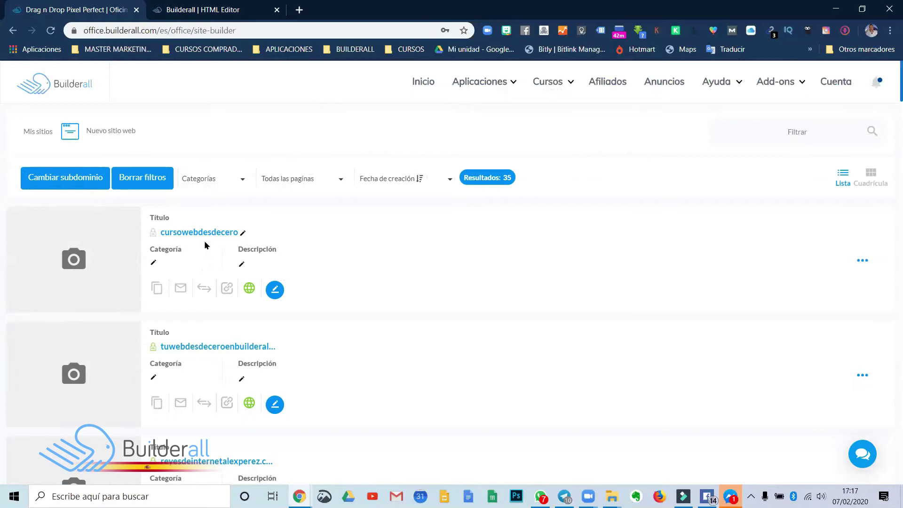
View the published cursowebdesdecero site with its cookie notice, and return to the page editor.
{"action": "left_click", "coordinate": [200, 234]}
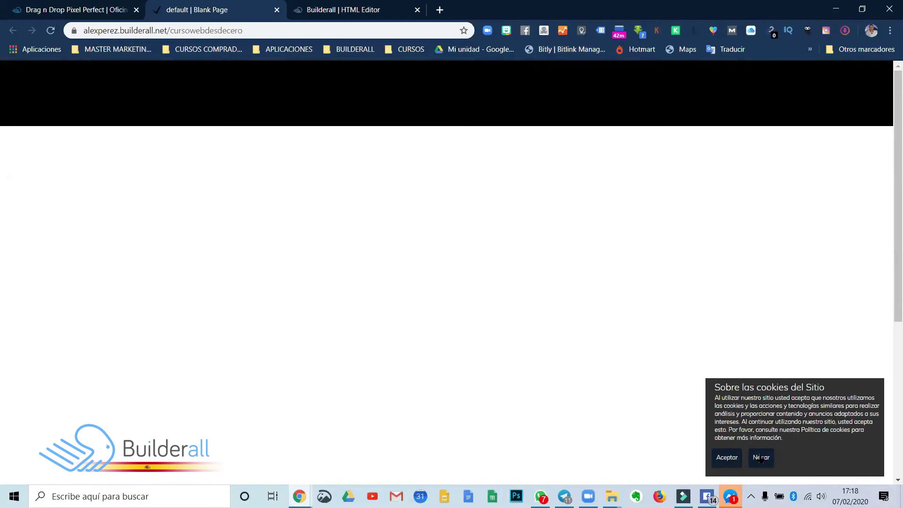
{"action": "left_click", "coordinate": [332, 16]}
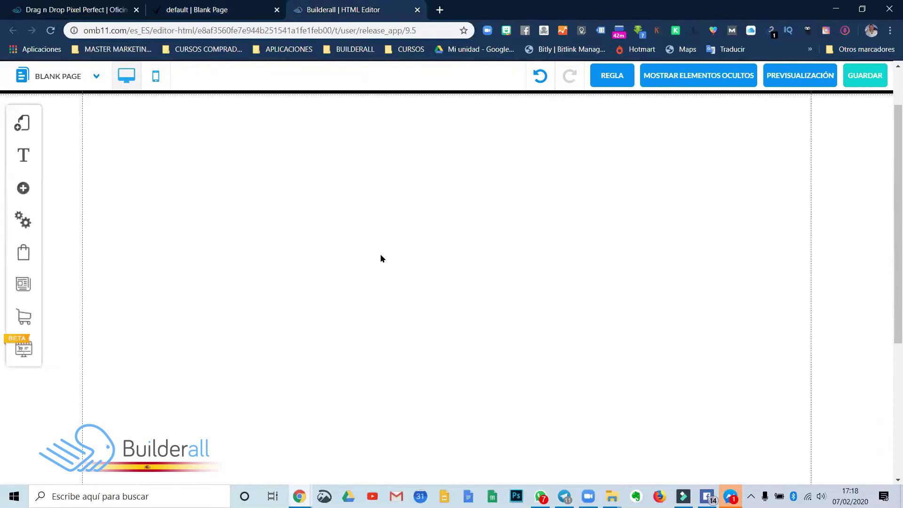
{"action": "scroll", "coordinate": [306, 272], "scroll_direction": "down", "scroll_amount": 3}
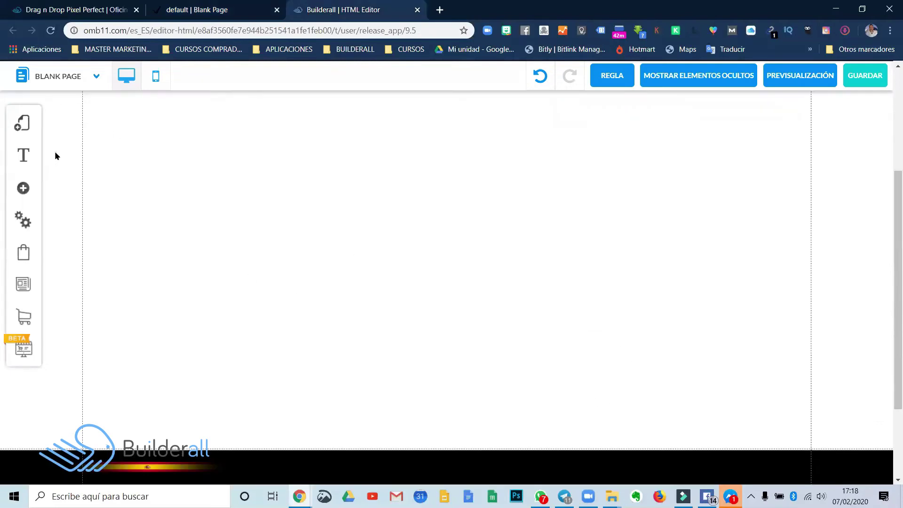
In the GDPR configuration's pop-up settings, set the cookie notice position to "Abajo a la izquierda".
{"action": "left_click", "coordinate": [22, 220]}
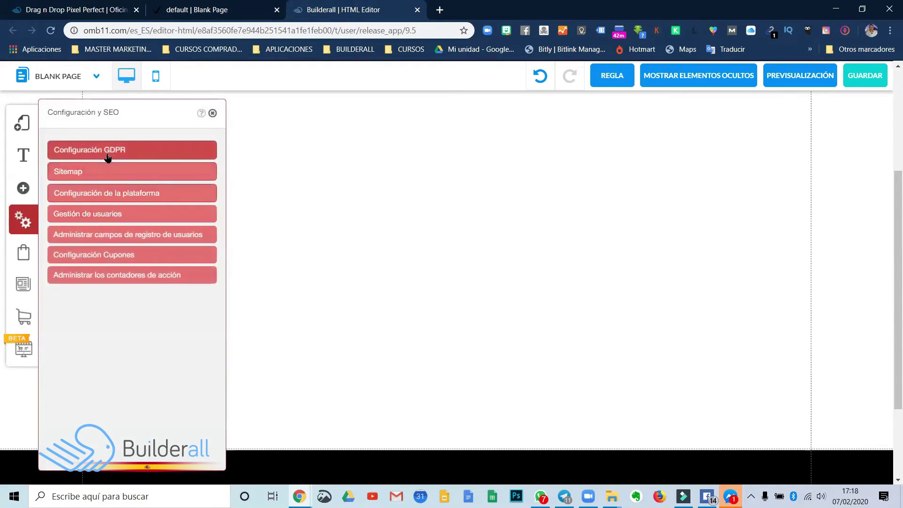
{"action": "left_click", "coordinate": [107, 158]}
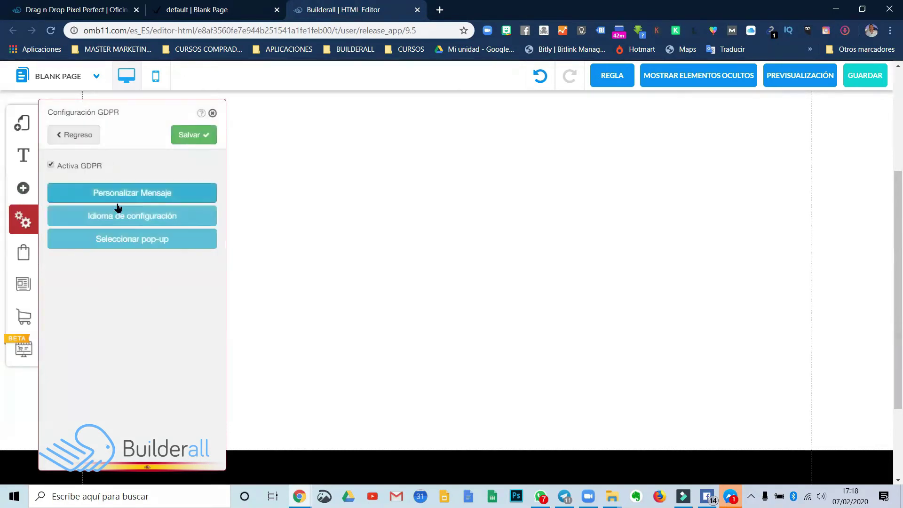
{"action": "left_click", "coordinate": [126, 241]}
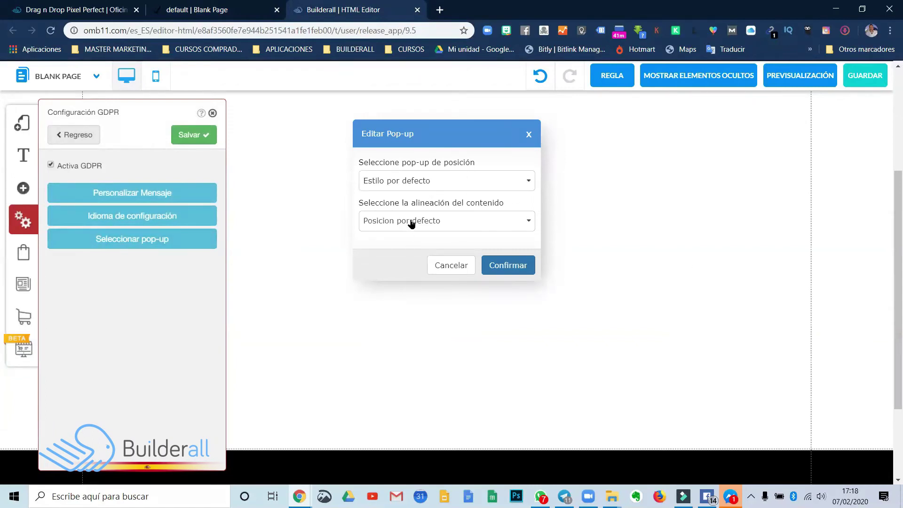
{"action": "left_click", "coordinate": [433, 186]}
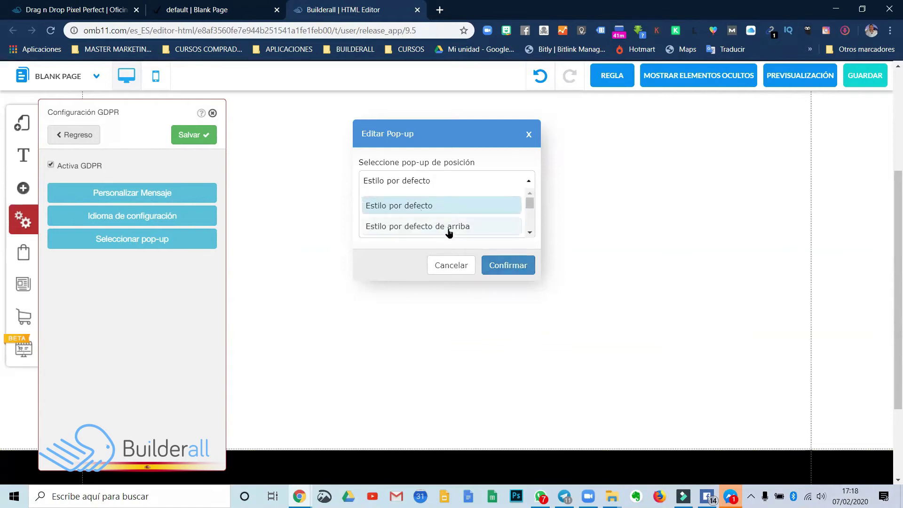
{"action": "scroll", "coordinate": [452, 228], "scroll_direction": "down", "scroll_amount": 2}
{"action": "scroll", "coordinate": [454, 228], "scroll_direction": "up", "scroll_amount": 2}
{"action": "scroll", "coordinate": [453, 225], "scroll_direction": "down", "scroll_amount": 2}
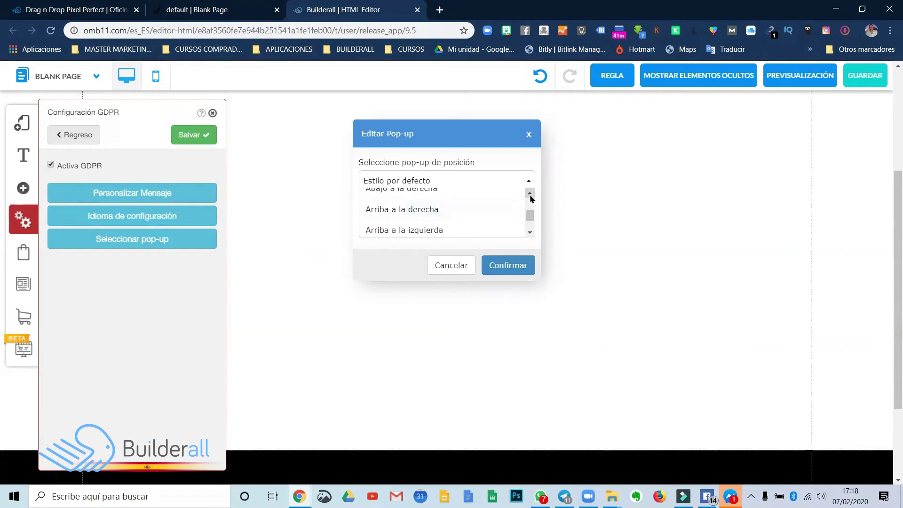
{"action": "left_click", "coordinate": [530, 194]}
{"action": "left_click_drag", "start_coordinate": [529, 206], "coordinate": [529, 204]}
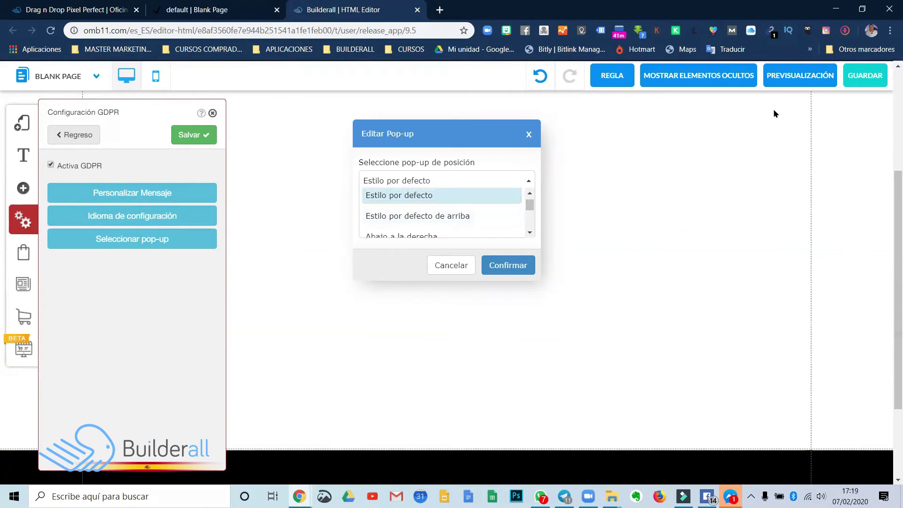
{"action": "left_click", "coordinate": [530, 234]}
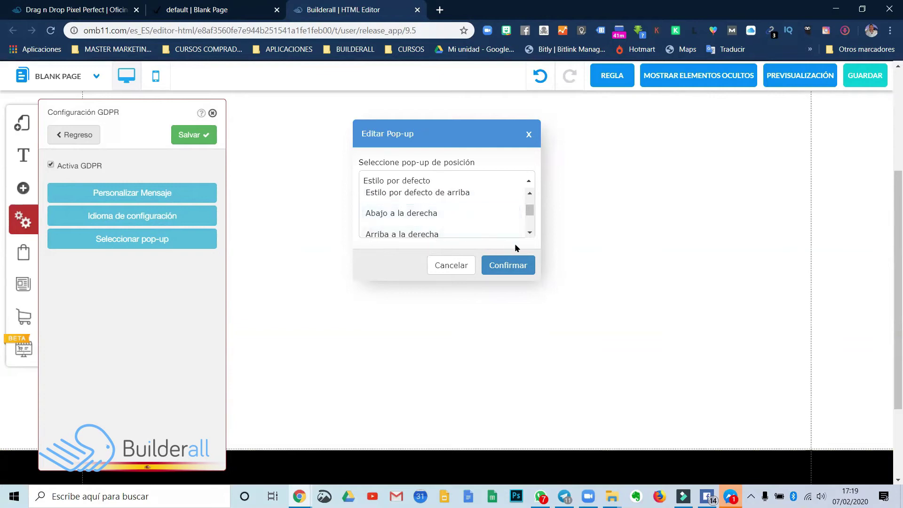
{"action": "left_click", "coordinate": [530, 234]}
{"action": "left_click", "coordinate": [530, 234]}
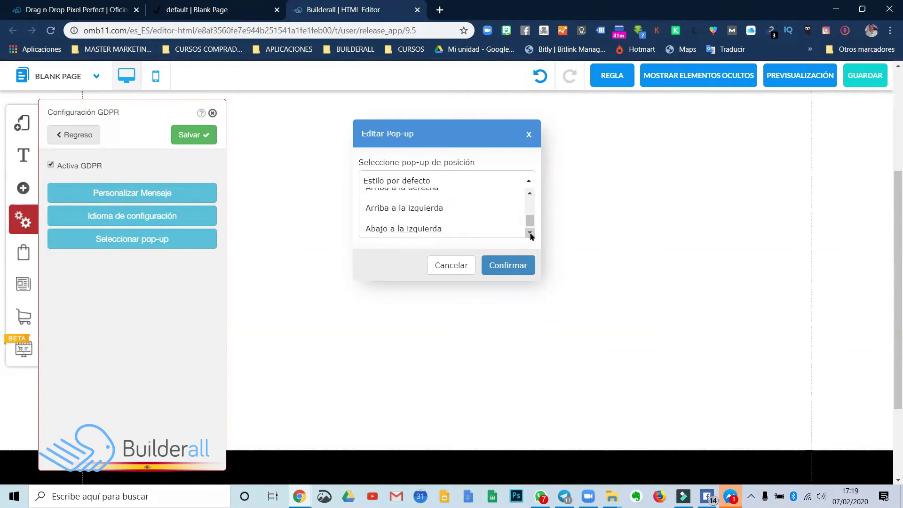
{"action": "left_click", "coordinate": [530, 233]}
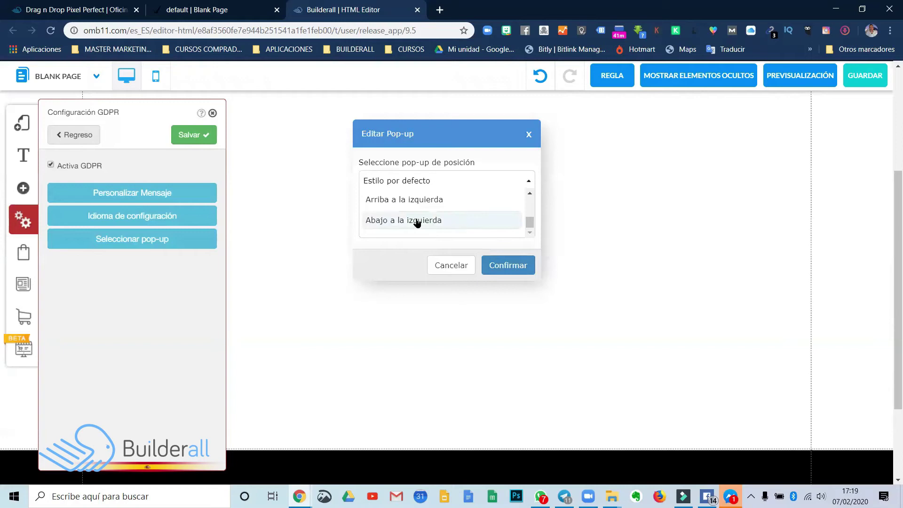
{"action": "left_click", "coordinate": [416, 222]}
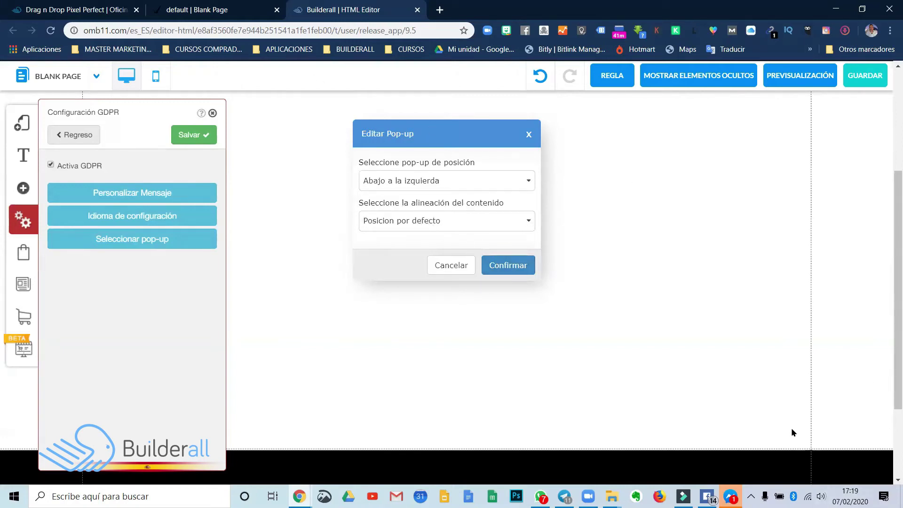
Set the pop-up's content alignment to "Botón al centro" and confirm the pop-up settings.
{"action": "left_click", "coordinate": [387, 229]}
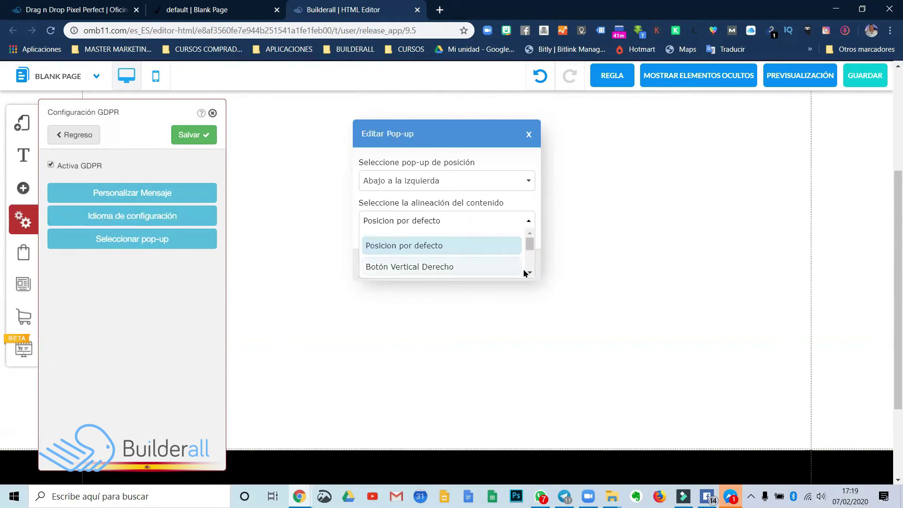
{"action": "left_click", "coordinate": [527, 272]}
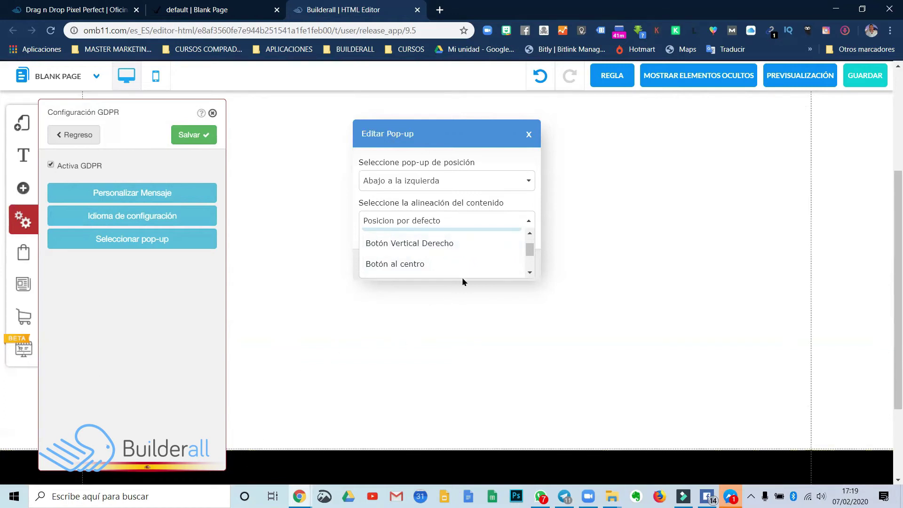
{"action": "left_click", "coordinate": [530, 272]}
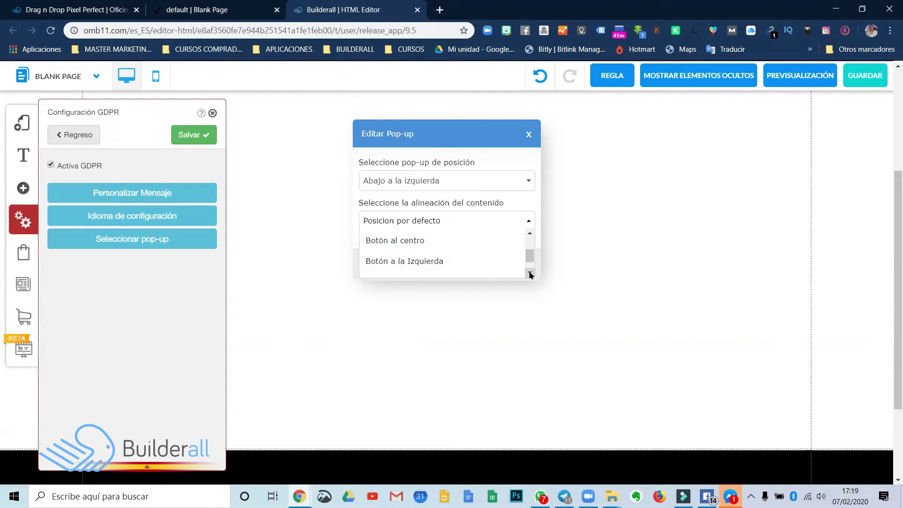
{"action": "left_click", "coordinate": [530, 273]}
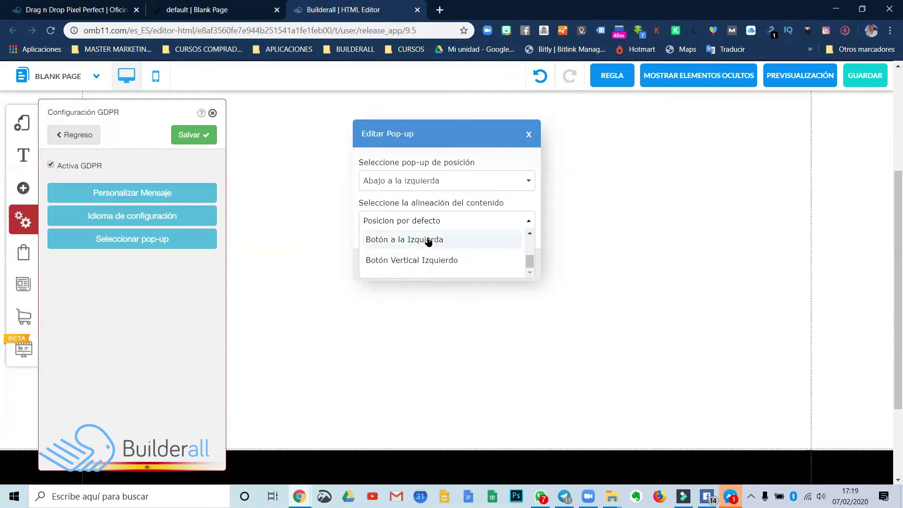
{"action": "left_click", "coordinate": [530, 233]}
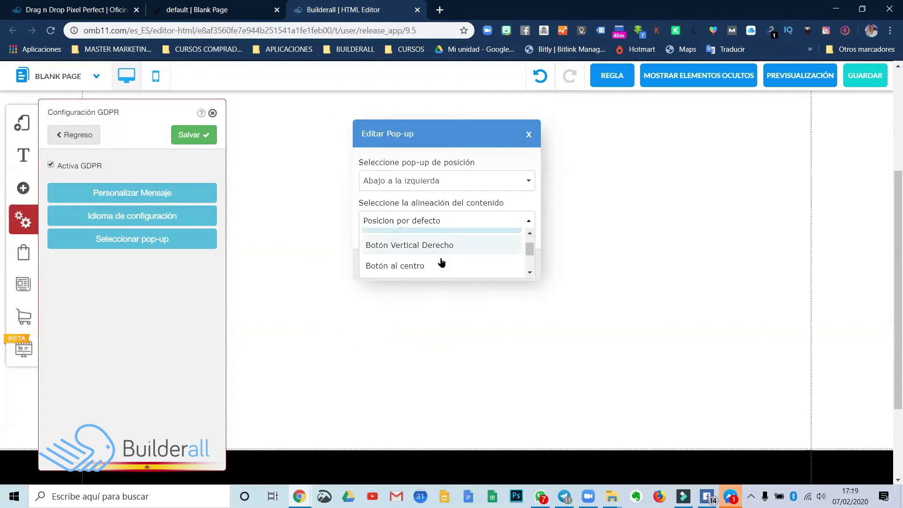
{"action": "left_click", "coordinate": [414, 266]}
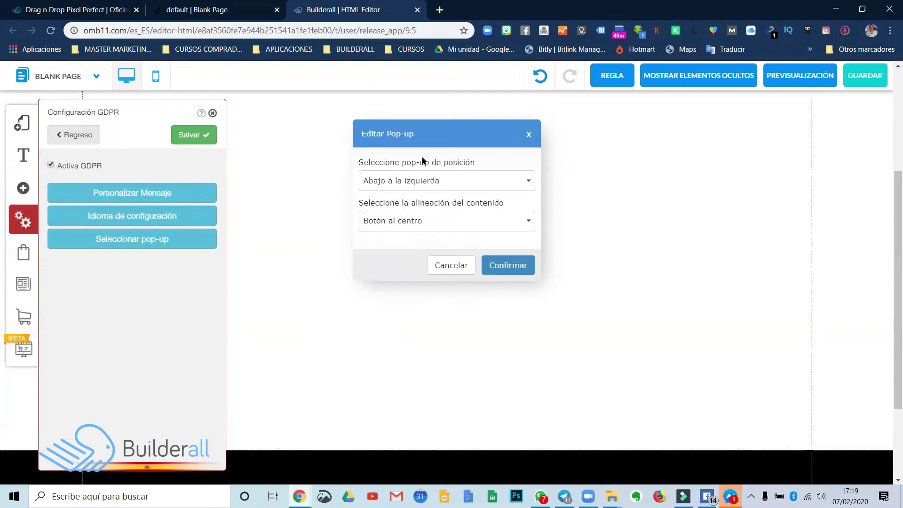
{"action": "left_click", "coordinate": [508, 266]}
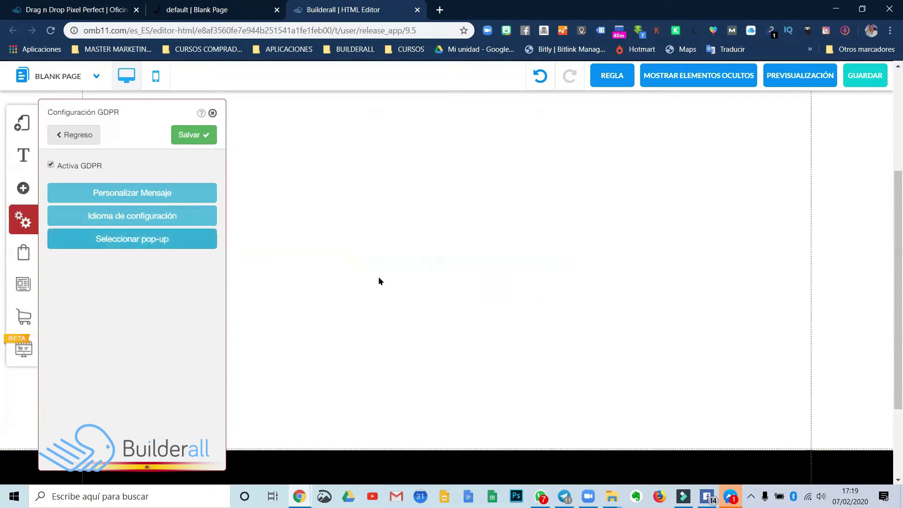
Save the GDPR configuration and the changes to the cursowebdesdecero website.
{"action": "left_click", "coordinate": [190, 137]}
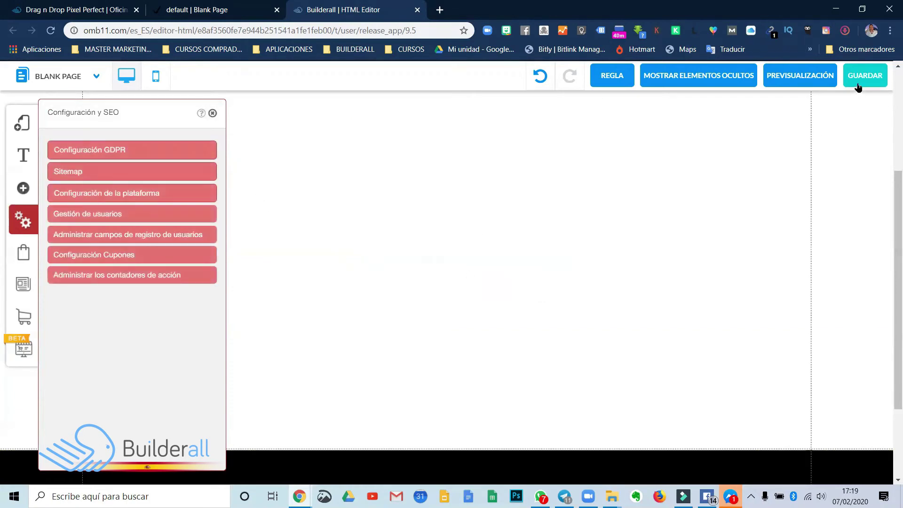
{"action": "left_click", "coordinate": [863, 81]}
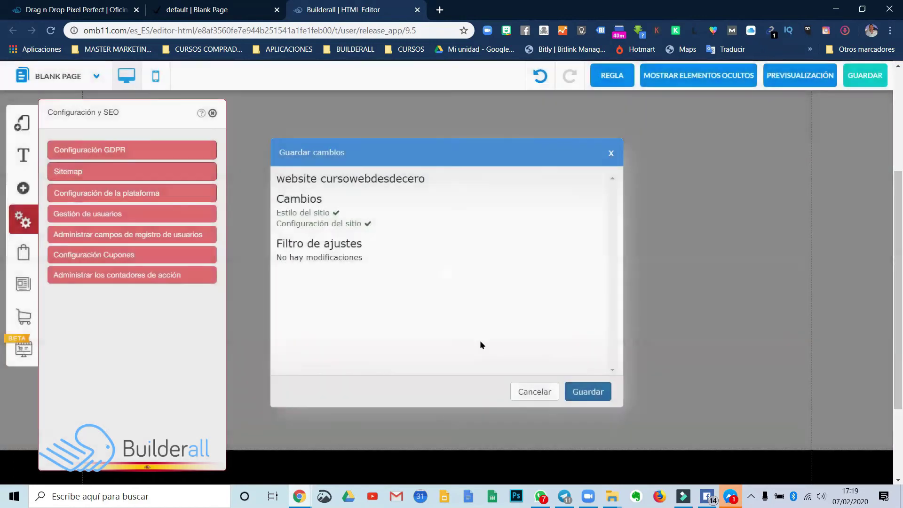
{"action": "left_click", "coordinate": [588, 392]}
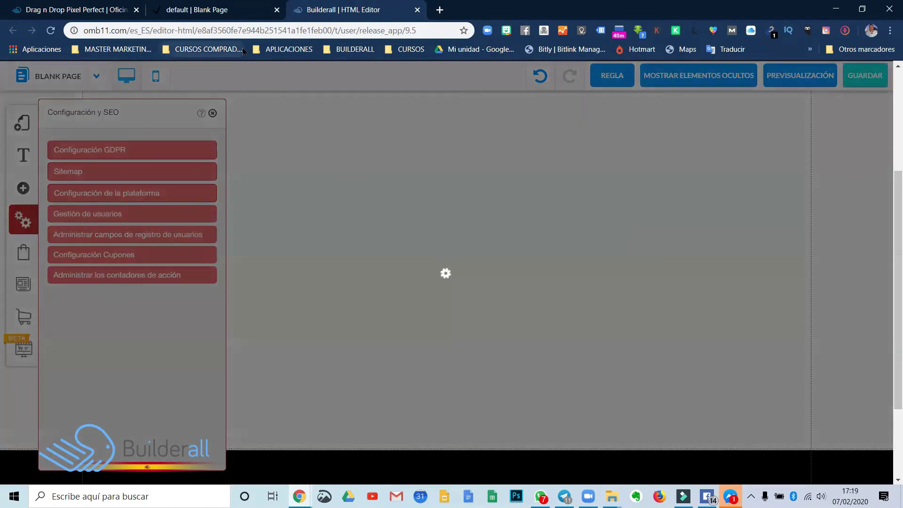
Reload the published site to check the cookie notice's placement, and return to the editor.
{"action": "left_click", "coordinate": [213, 14]}
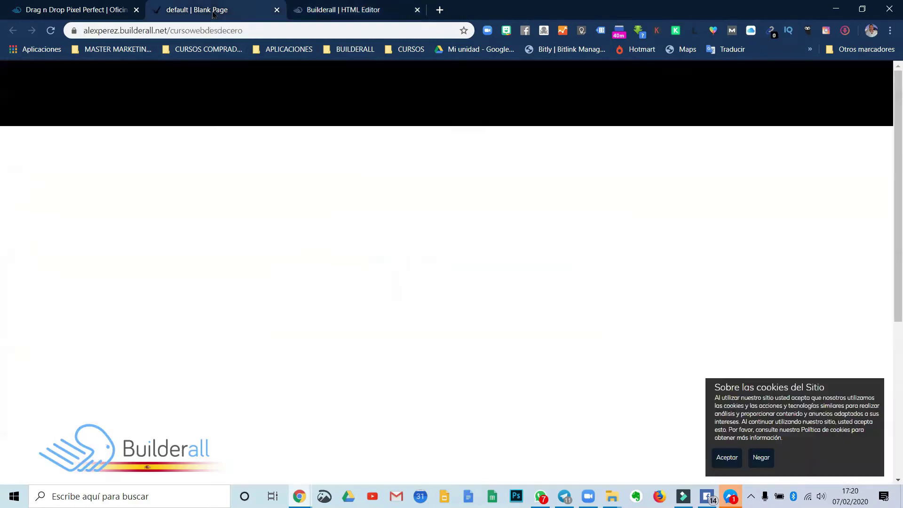
{"action": "left_click", "coordinate": [51, 32]}
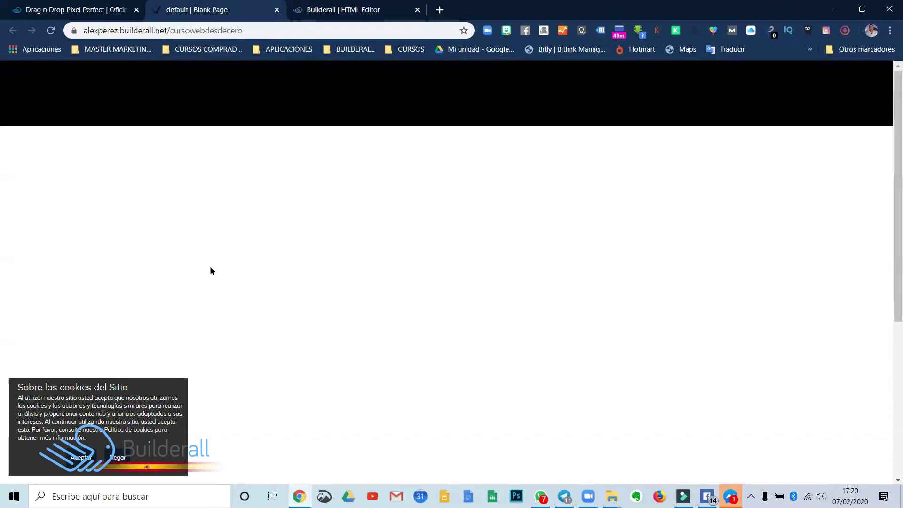
{"action": "left_click", "coordinate": [344, 10]}
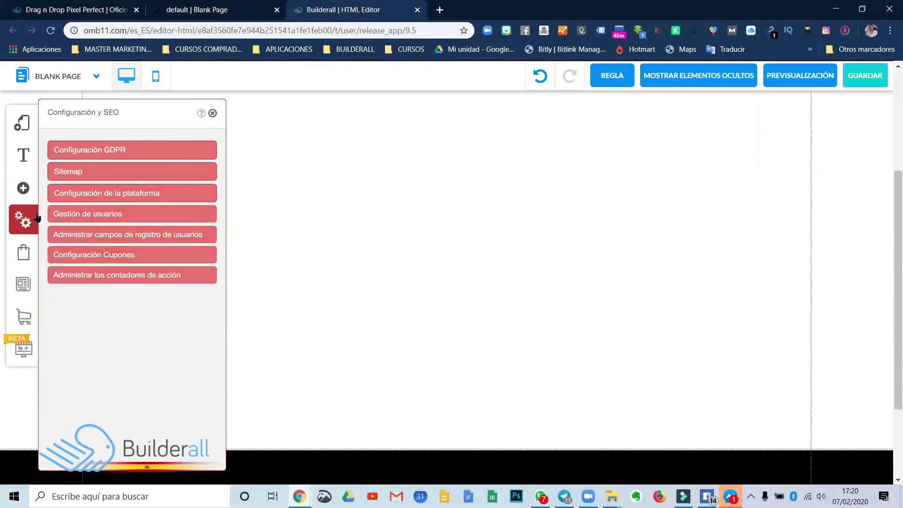
Customize the GDPR message by setting the cookie notice's title color to rgb(255, 180, 49).
{"action": "left_click", "coordinate": [107, 148]}
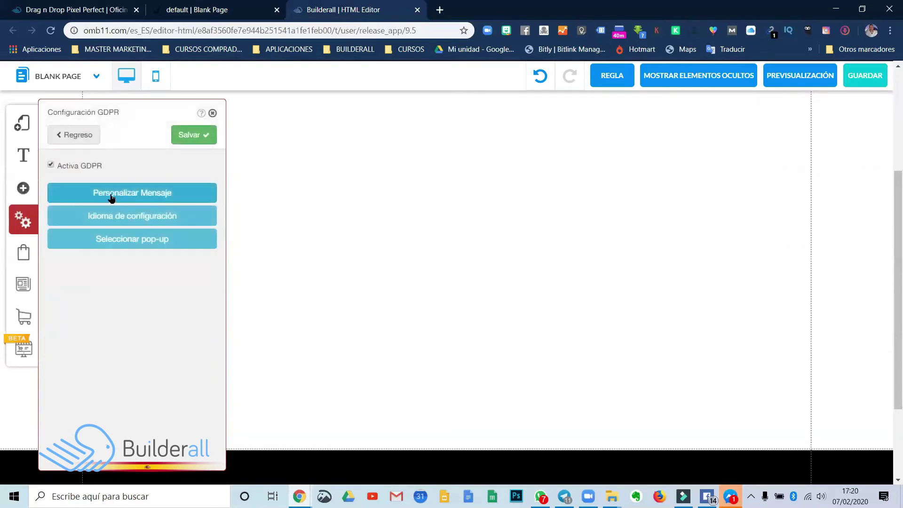
{"action": "left_click", "coordinate": [124, 193]}
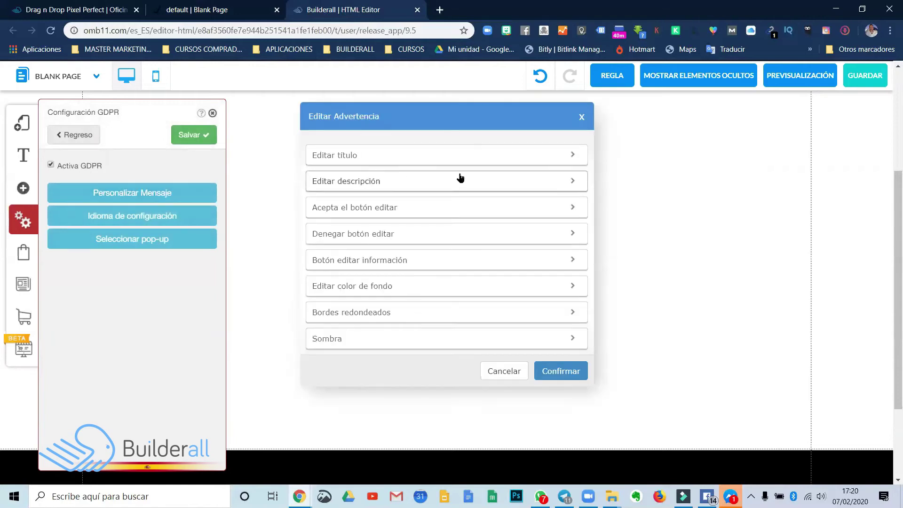
{"action": "left_click", "coordinate": [571, 154]}
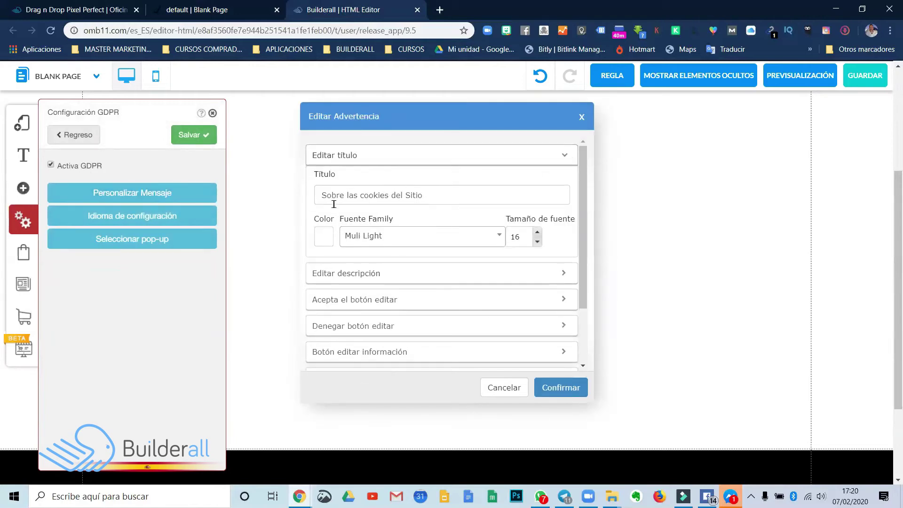
{"action": "left_click", "coordinate": [323, 237]}
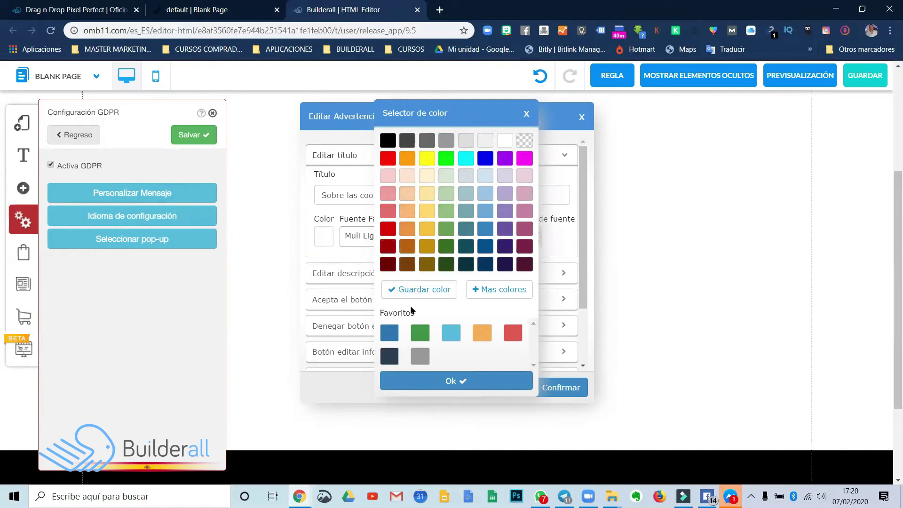
{"action": "left_click", "coordinate": [491, 297]}
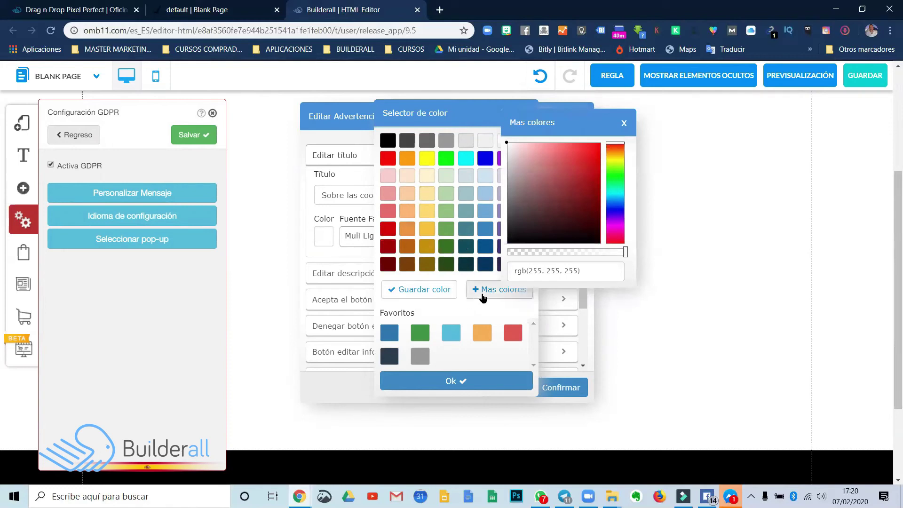
{"action": "triple_click", "coordinate": [531, 269]}
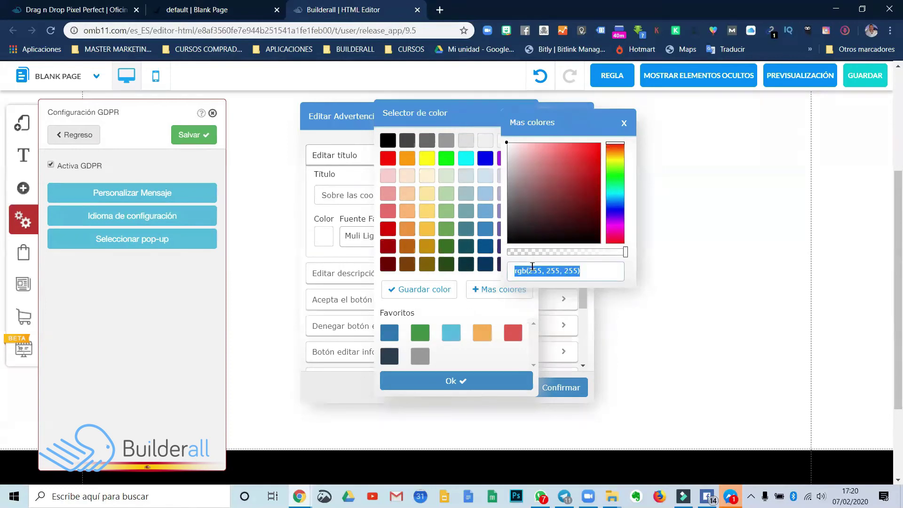
{"action": "type", "text": "ff"}
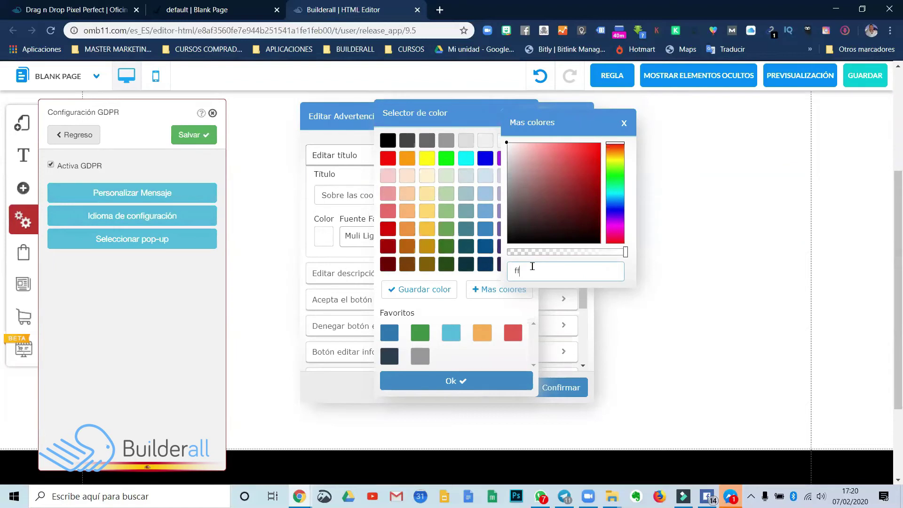
{"action": "type", "text": "b4"}
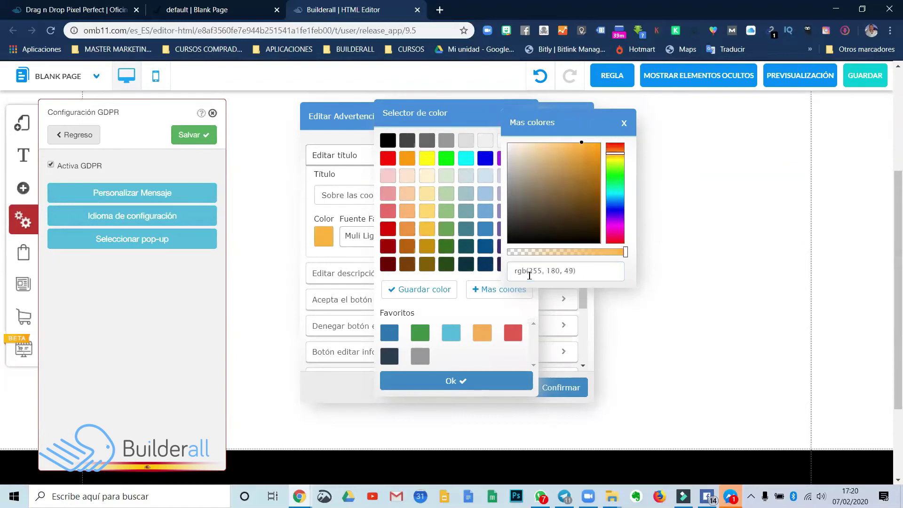
{"action": "left_click", "coordinate": [473, 385]}
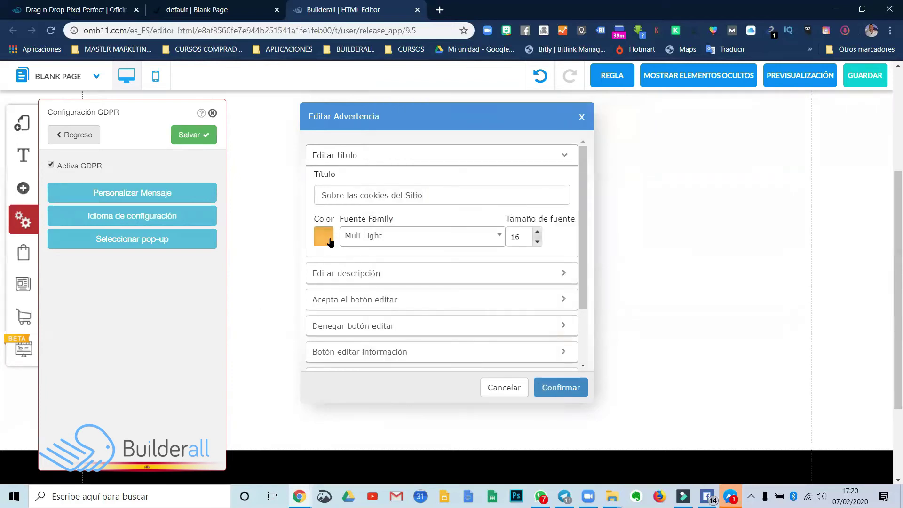
Set the notice title's font family to Lato Black and increase its font size to 19.
{"action": "left_click", "coordinate": [403, 237]}
{"action": "left_click", "coordinate": [385, 296]}
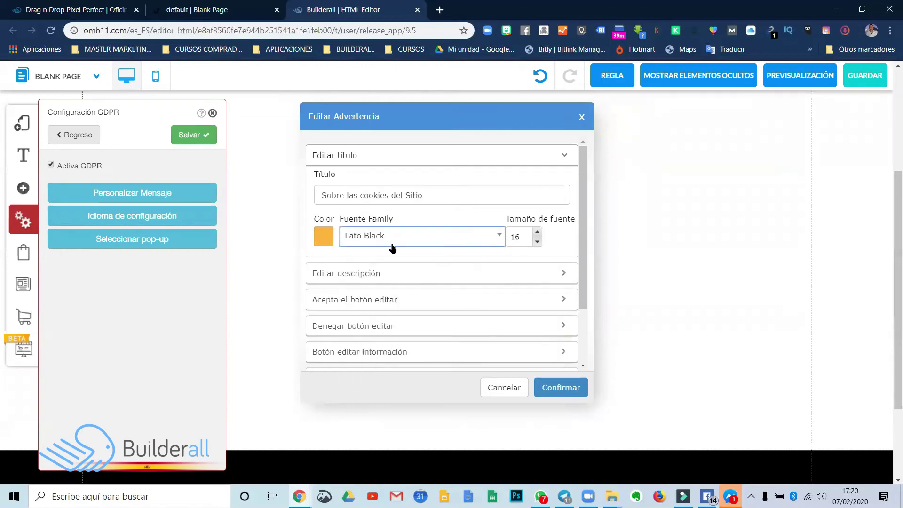
{"action": "left_click", "coordinate": [537, 232]}
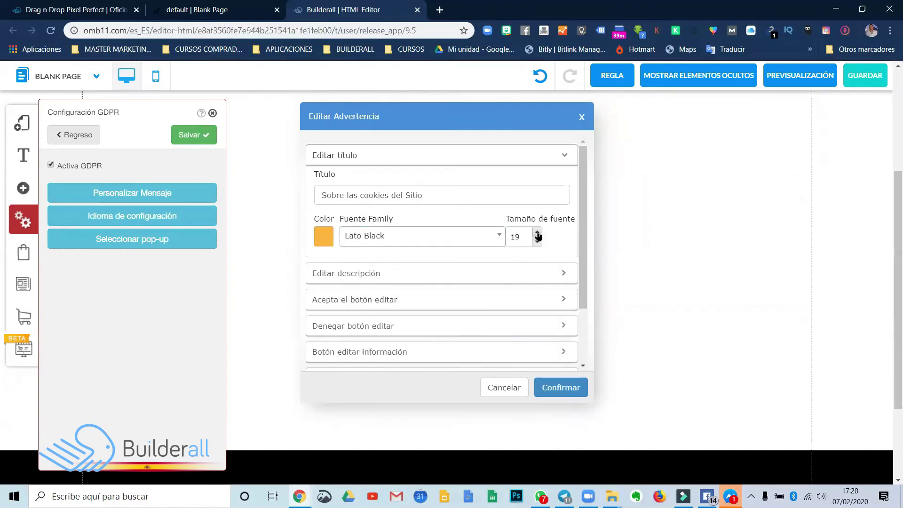
{"action": "left_click", "coordinate": [537, 242]}
{"action": "left_click", "coordinate": [537, 232]}
Review the cookie notice's description text and its available color options.
{"action": "left_click", "coordinate": [335, 274]}
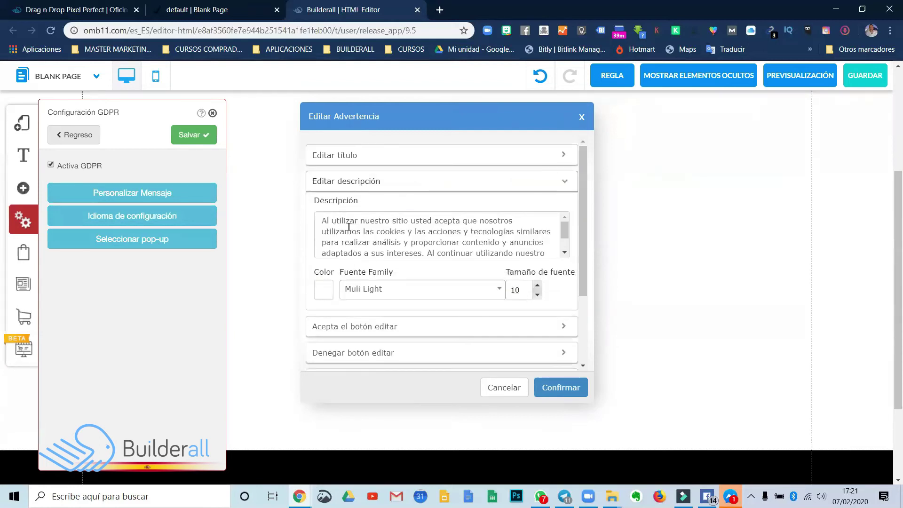
{"action": "scroll", "coordinate": [348, 226], "scroll_direction": "down", "scroll_amount": 2}
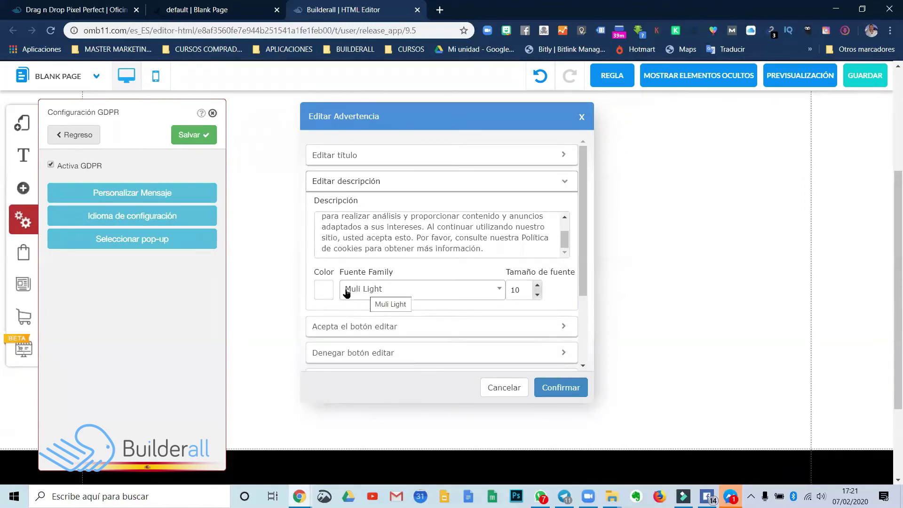
{"action": "left_click", "coordinate": [323, 290]}
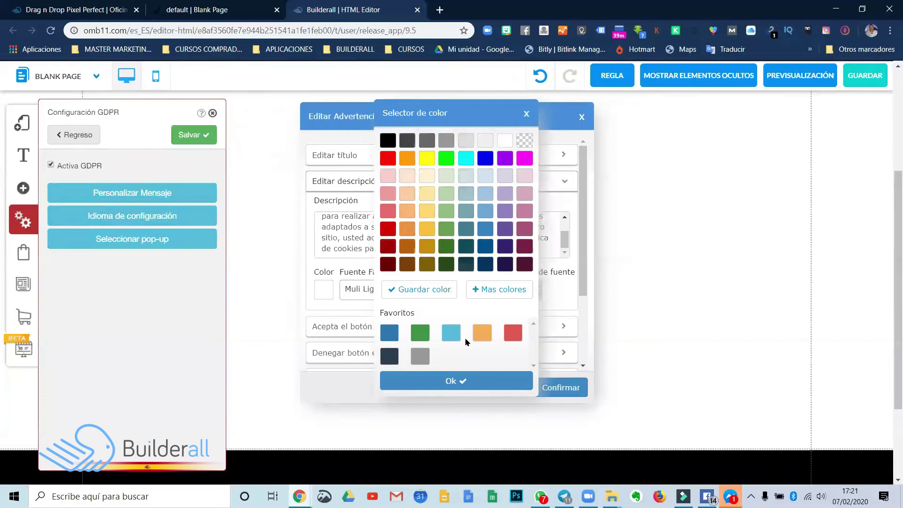
{"action": "left_click", "coordinate": [463, 383]}
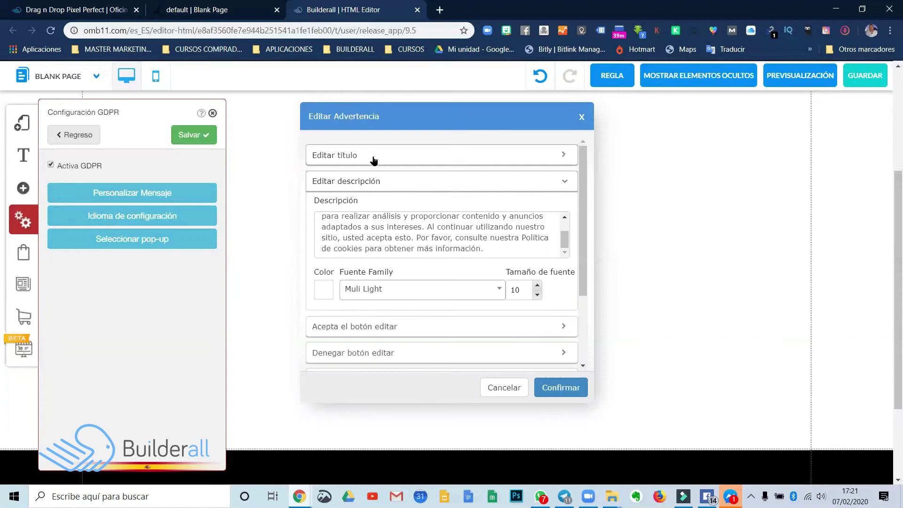
Set the accept button's background color to ffb431 and save that color as a favorite.
{"action": "scroll", "coordinate": [386, 234], "scroll_direction": "down", "scroll_amount": 2}
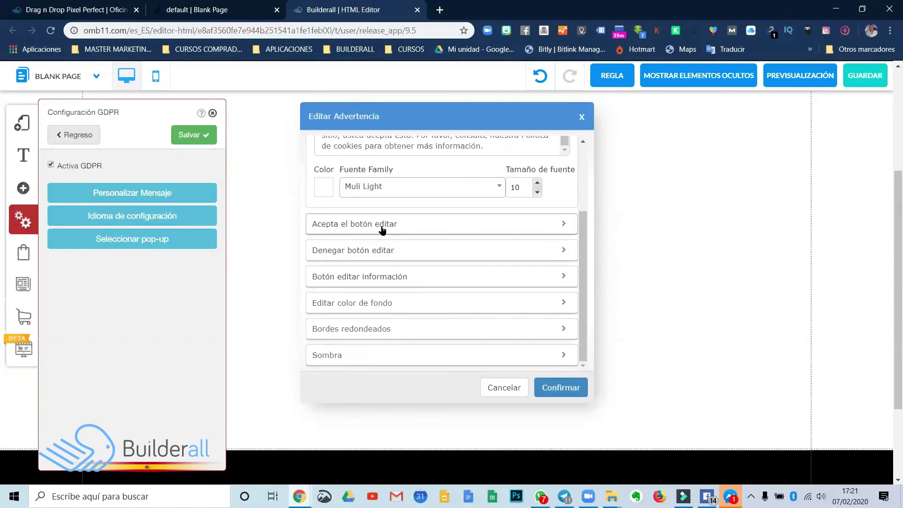
{"action": "left_click", "coordinate": [382, 227]}
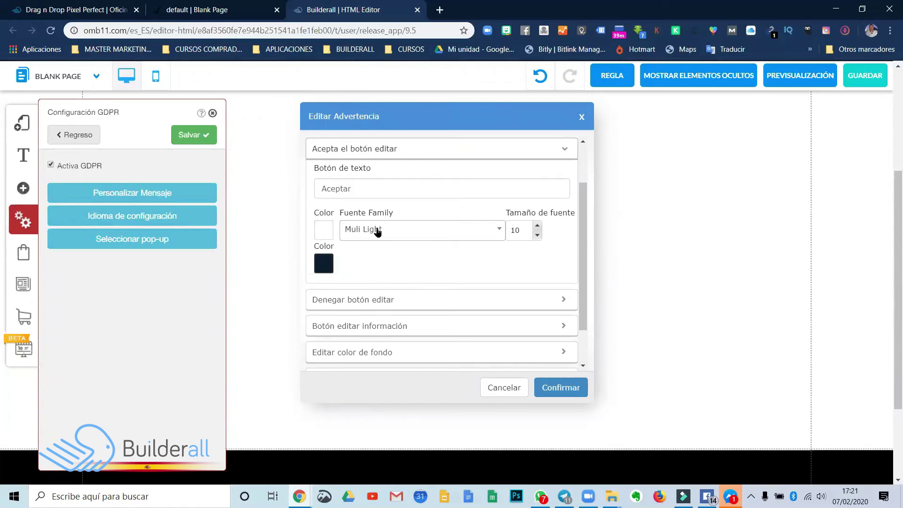
{"action": "left_click", "coordinate": [328, 267]}
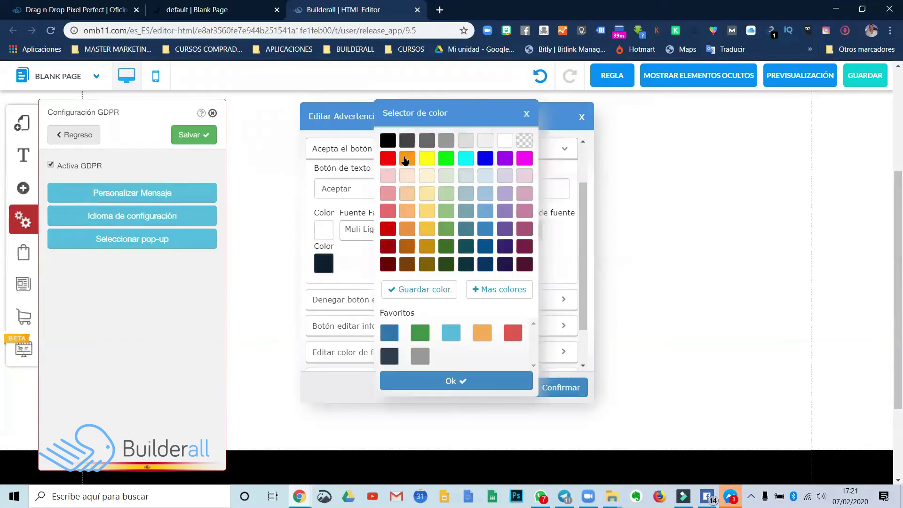
{"action": "left_click", "coordinate": [499, 289]}
{"action": "triple_click", "coordinate": [522, 270]}
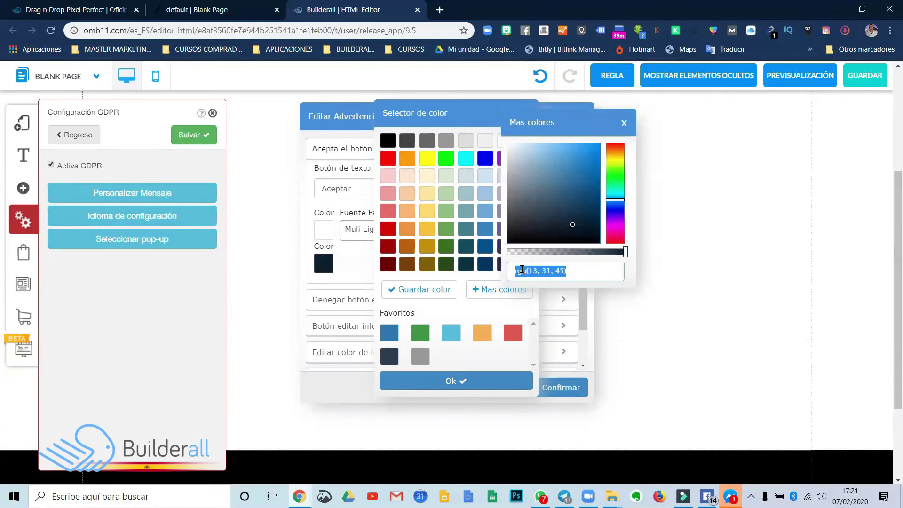
{"action": "type", "text": "ffb43"}
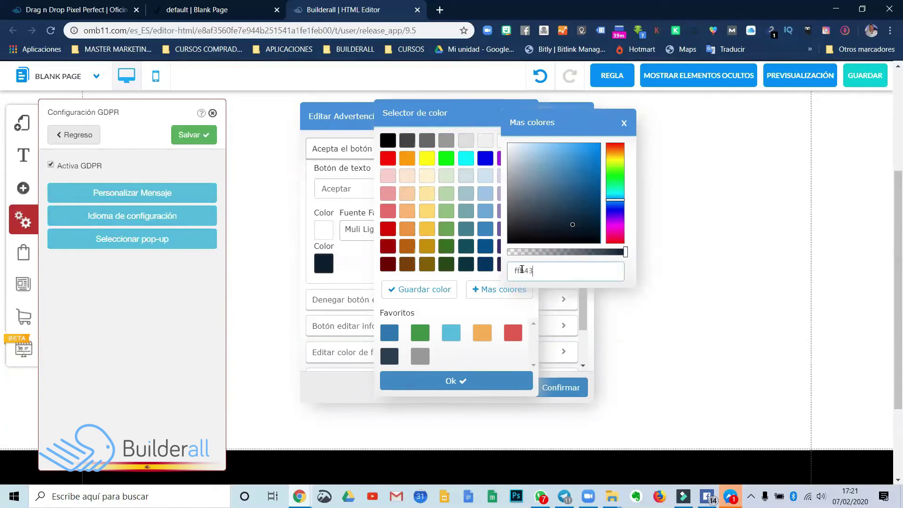
{"action": "type", "text": "1"}
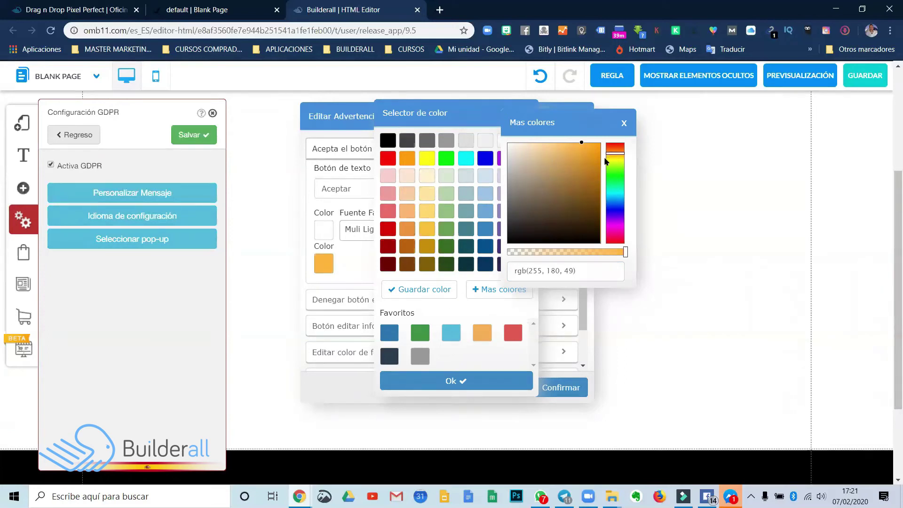
{"action": "left_click", "coordinate": [623, 124]}
{"action": "left_click", "coordinate": [425, 291]}
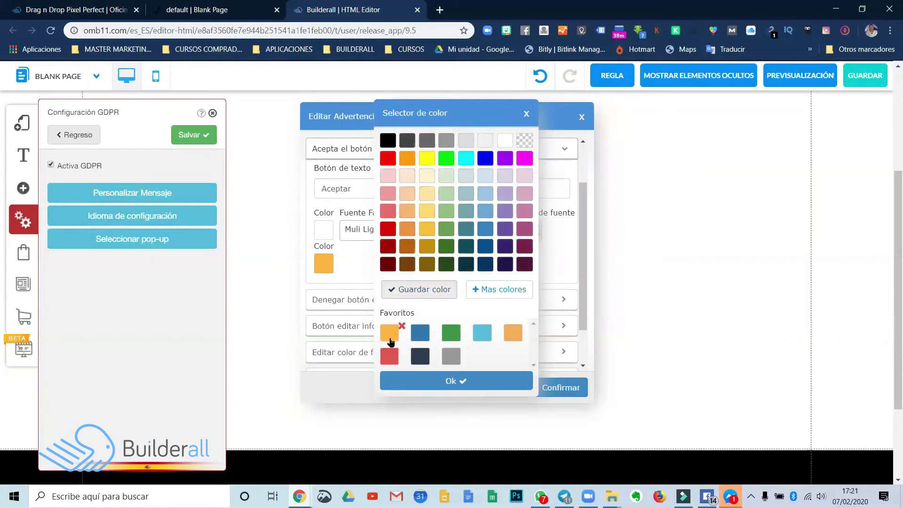
{"action": "left_click", "coordinate": [413, 387]}
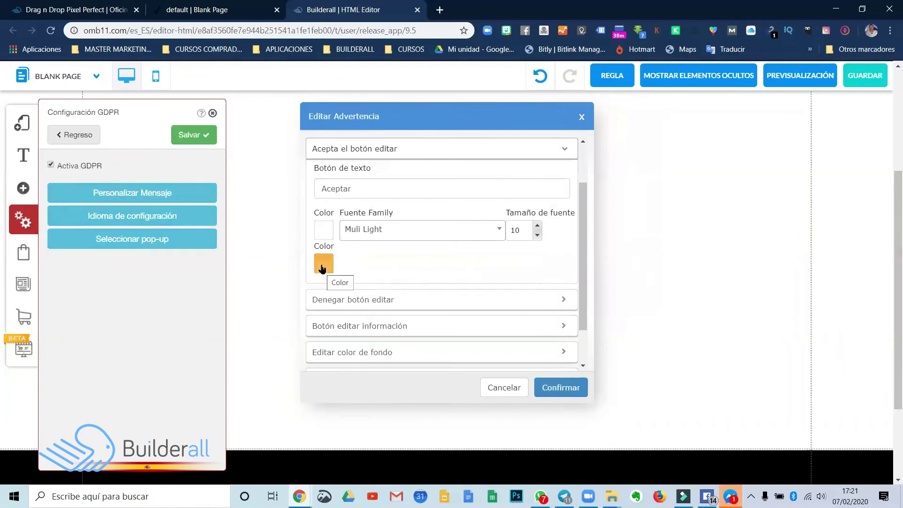
Set the accept button's text color to black.
{"action": "left_click", "coordinate": [323, 230]}
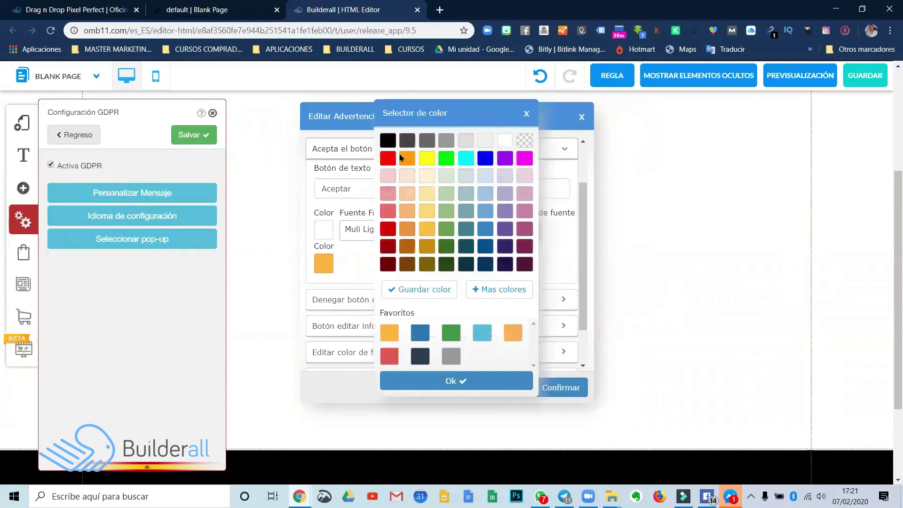
{"action": "left_click", "coordinate": [388, 140]}
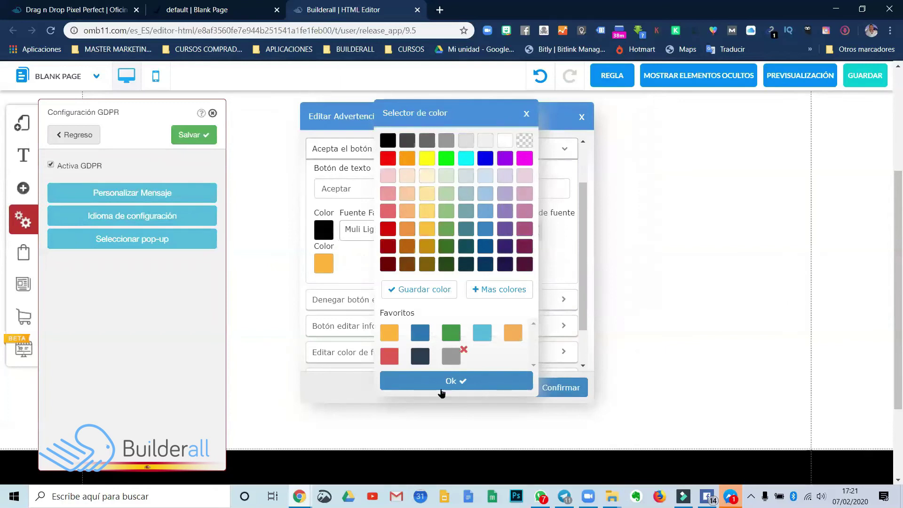
{"action": "left_click", "coordinate": [442, 382]}
Give the deny button a red background and black text.
{"action": "left_click", "coordinate": [419, 305]}
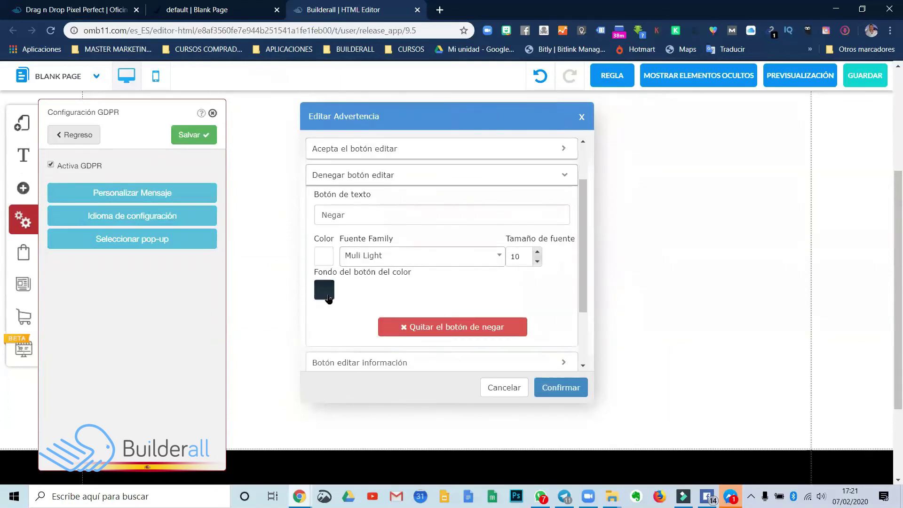
{"action": "left_click", "coordinate": [324, 291]}
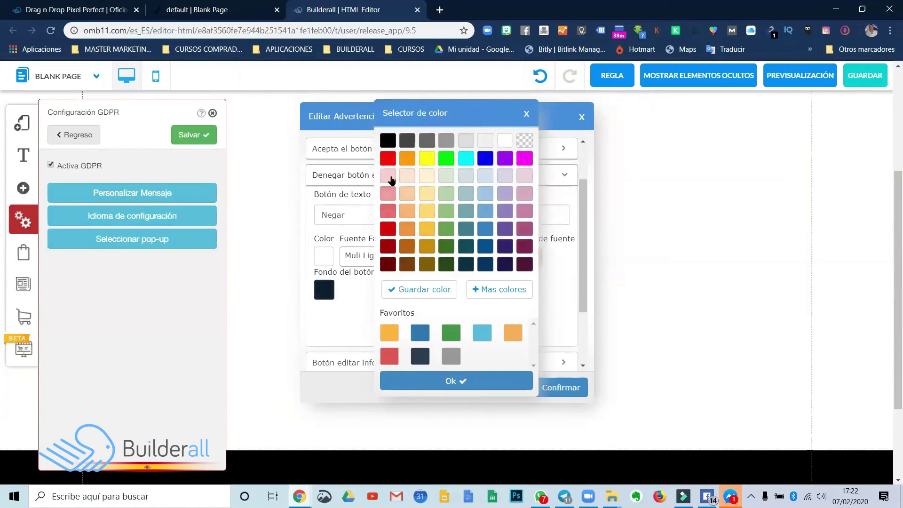
{"action": "left_click", "coordinate": [387, 158]}
{"action": "left_click", "coordinate": [426, 381]}
{"action": "left_click", "coordinate": [323, 256]}
{"action": "left_click", "coordinate": [388, 140]}
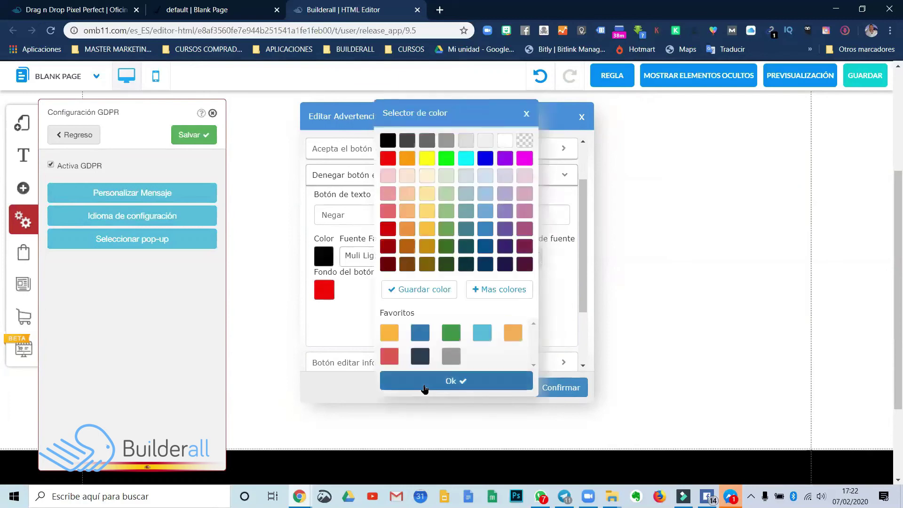
{"action": "left_click", "coordinate": [405, 380]}
Try adding an information button to the cookie notice, look at its URL and style options, and remove it.
{"action": "scroll", "coordinate": [374, 305], "scroll_direction": "down", "scroll_amount": 3}
{"action": "left_click", "coordinate": [351, 276]}
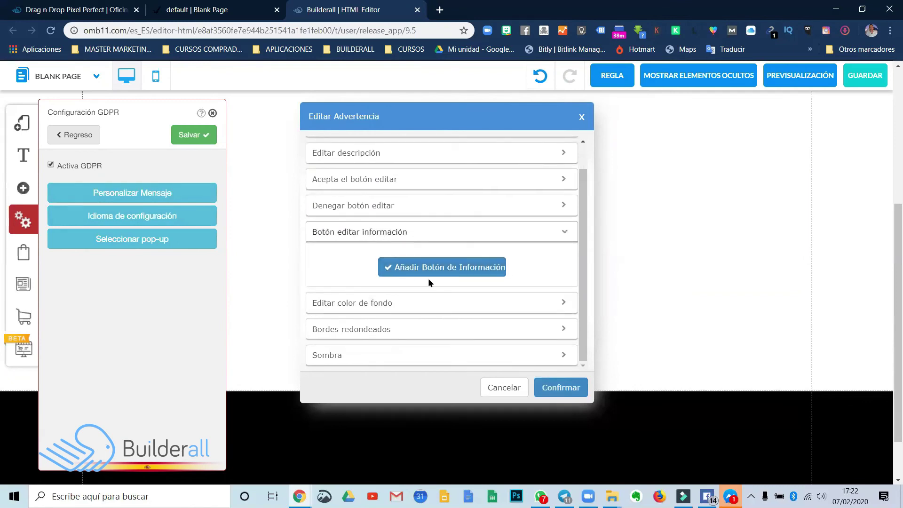
{"action": "left_click", "coordinate": [458, 270]}
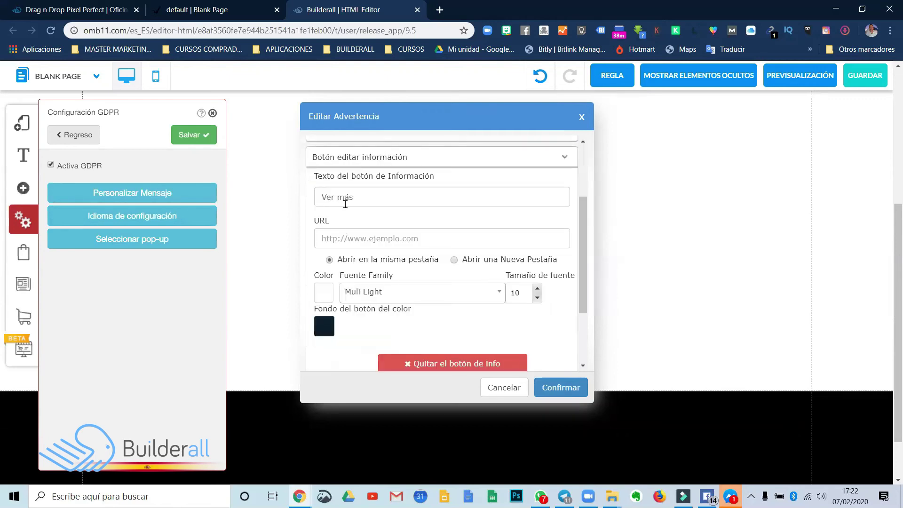
{"action": "left_click", "coordinate": [354, 236]}
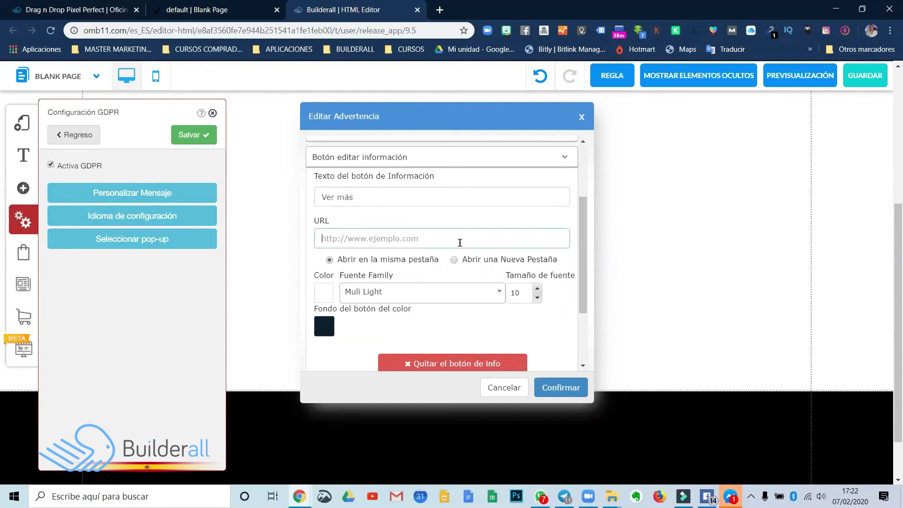
{"action": "scroll", "coordinate": [464, 278], "scroll_direction": "down", "scroll_amount": 1}
{"action": "left_click", "coordinate": [464, 309]}
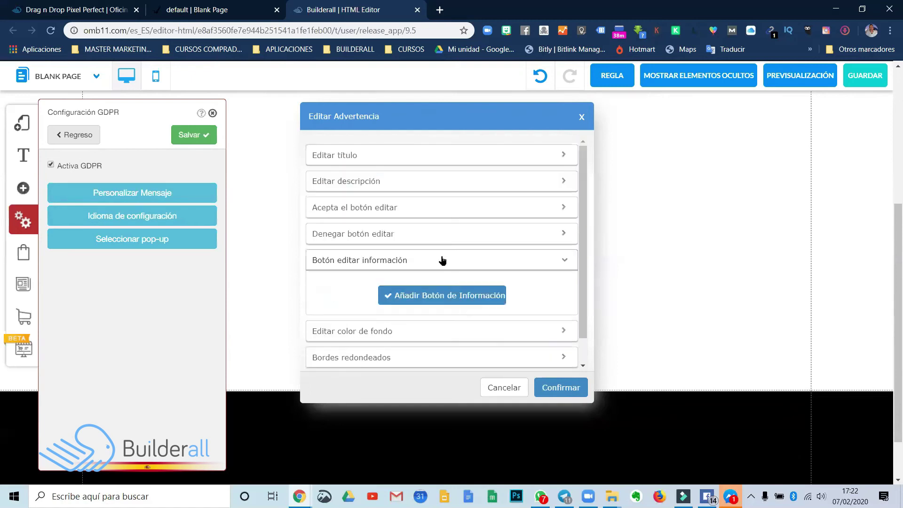
Set the cookie notice's background color to black.
{"action": "scroll", "coordinate": [459, 290], "scroll_direction": "down", "scroll_amount": 1}
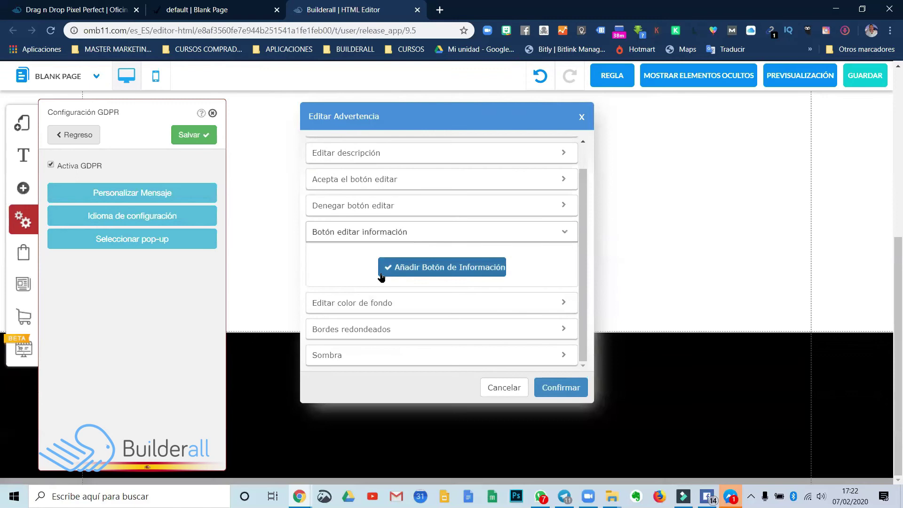
{"action": "left_click", "coordinate": [363, 302]}
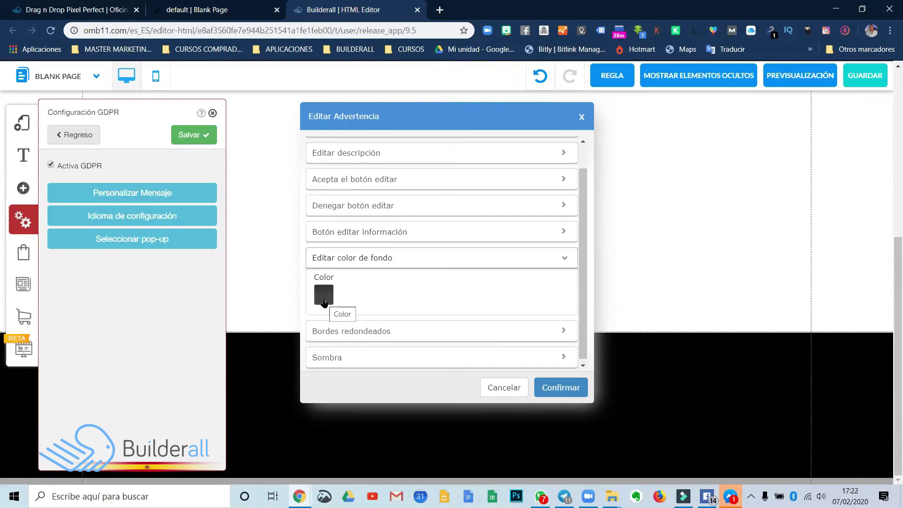
{"action": "left_click", "coordinate": [324, 296]}
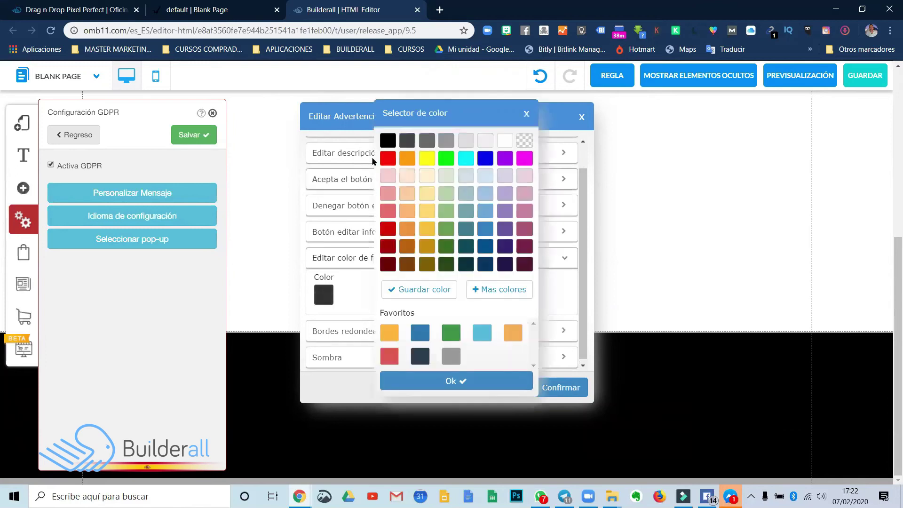
{"action": "left_click", "coordinate": [388, 141]}
{"action": "left_click", "coordinate": [454, 382]}
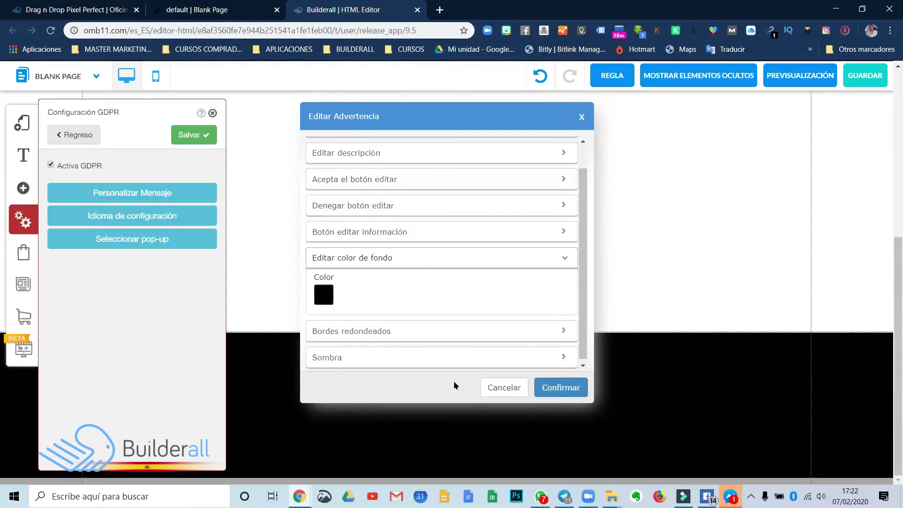
Round all four corners of the cookie notice with a value of 20.
{"action": "left_click", "coordinate": [386, 331]}
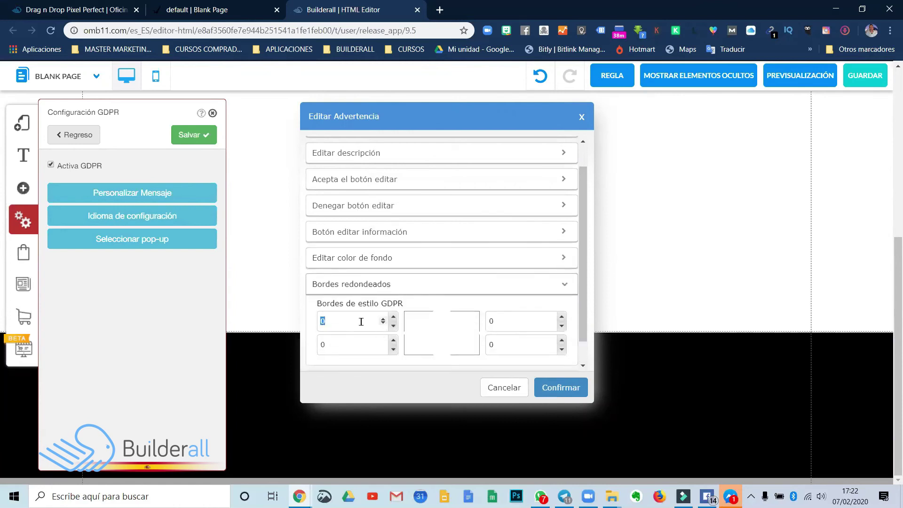
{"action": "key", "text": "Tab"}
{"action": "type", "text": "20"}
{"action": "key", "text": "Tab"}
{"action": "type", "text": "20"}
{"action": "key", "text": "Tab"}
{"action": "type", "text": "20"}
{"action": "key", "text": "Tab"}
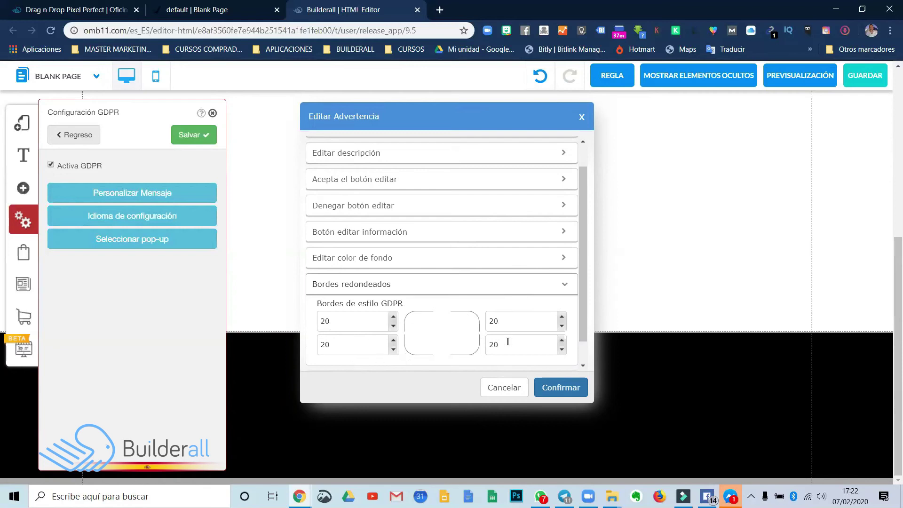
Enable the cookie notice's shadow and set its left and top offsets to 0px.
{"action": "scroll", "coordinate": [443, 297], "scroll_direction": "down", "scroll_amount": 1}
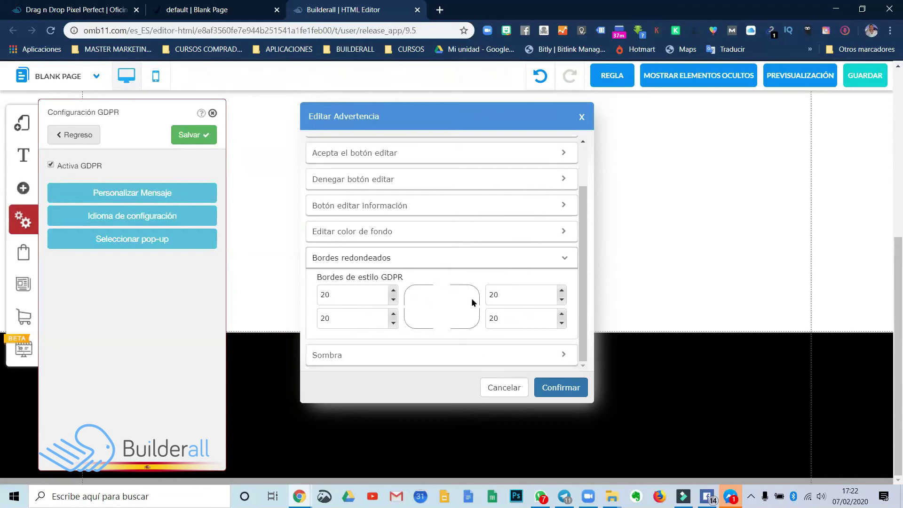
{"action": "left_click", "coordinate": [394, 356]}
{"action": "left_click", "coordinate": [323, 310]}
{"action": "scroll", "coordinate": [329, 301], "scroll_direction": "down", "scroll_amount": 2}
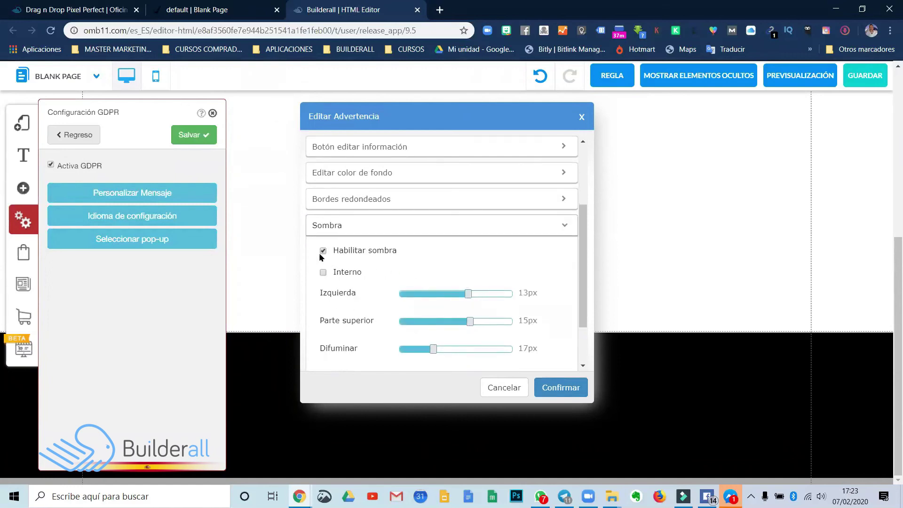
{"action": "left_click_drag", "start_coordinate": [464, 294], "coordinate": [456, 321]}
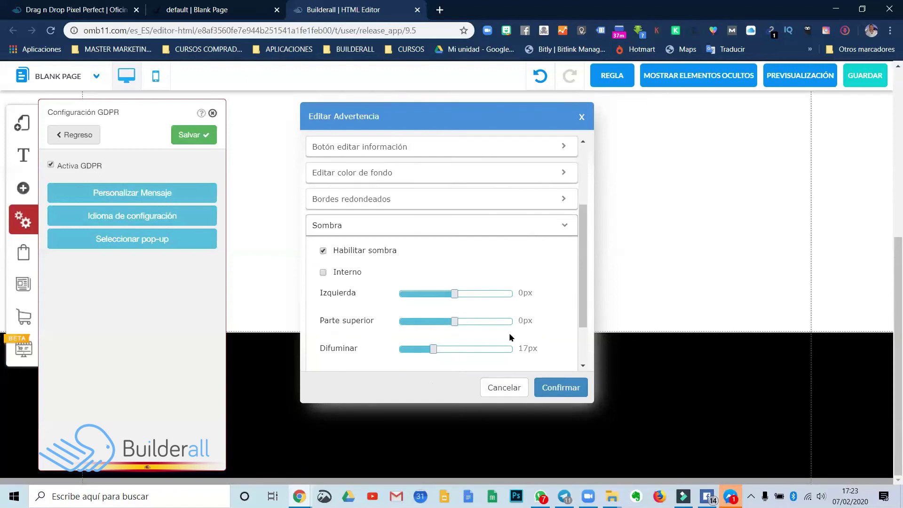
Set the shadow's color to the yellow-orange saved in the favorites.
{"action": "scroll", "coordinate": [509, 332], "scroll_direction": "down", "scroll_amount": 3}
{"action": "left_click", "coordinate": [549, 344]}
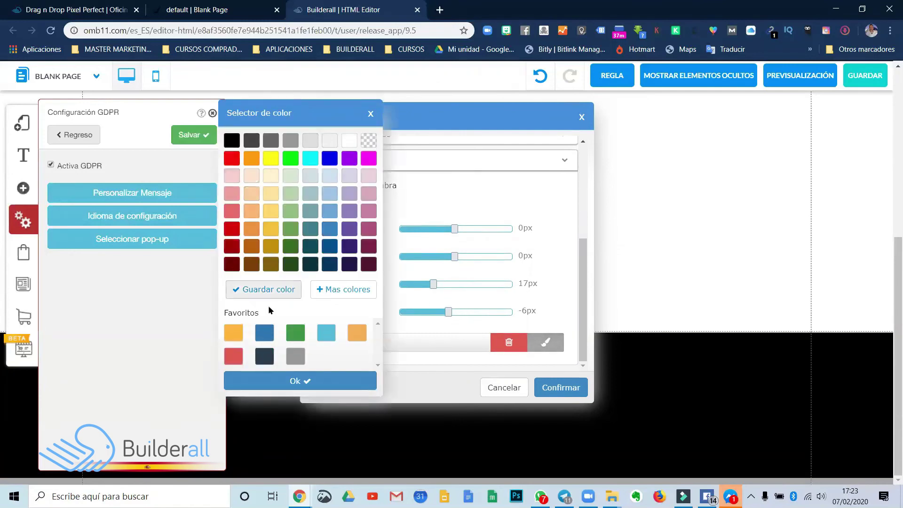
{"action": "left_click", "coordinate": [235, 336]}
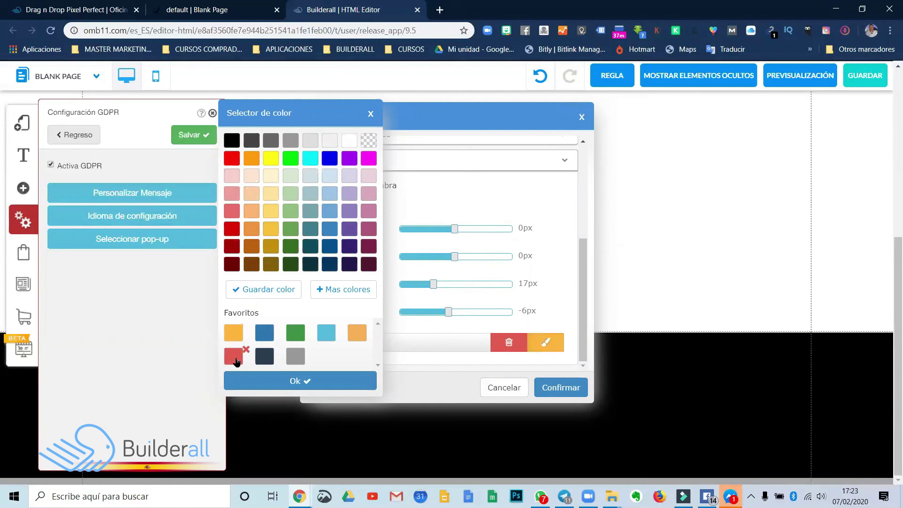
{"action": "left_click", "coordinate": [269, 379]}
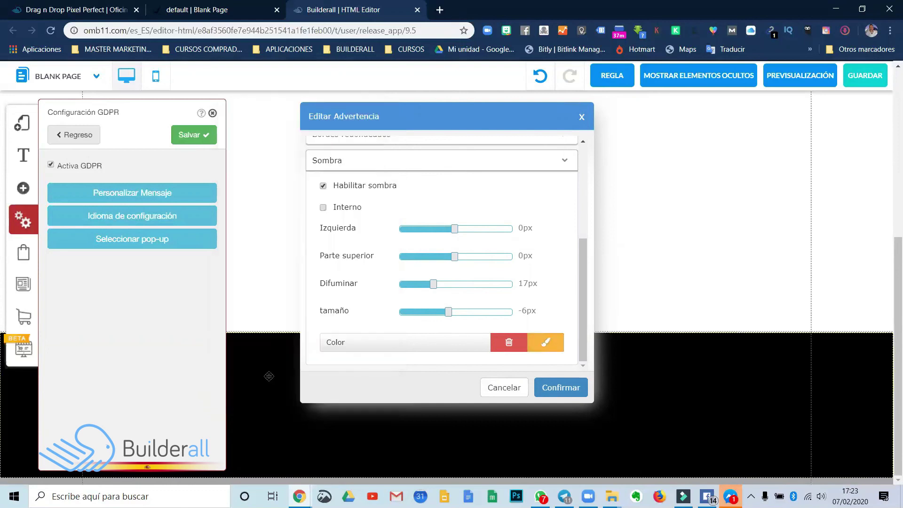
Confirm the cookie notice styling in the GDPR settings and save all changes to the cursowebdesdecero website.
{"action": "left_click", "coordinate": [559, 388]}
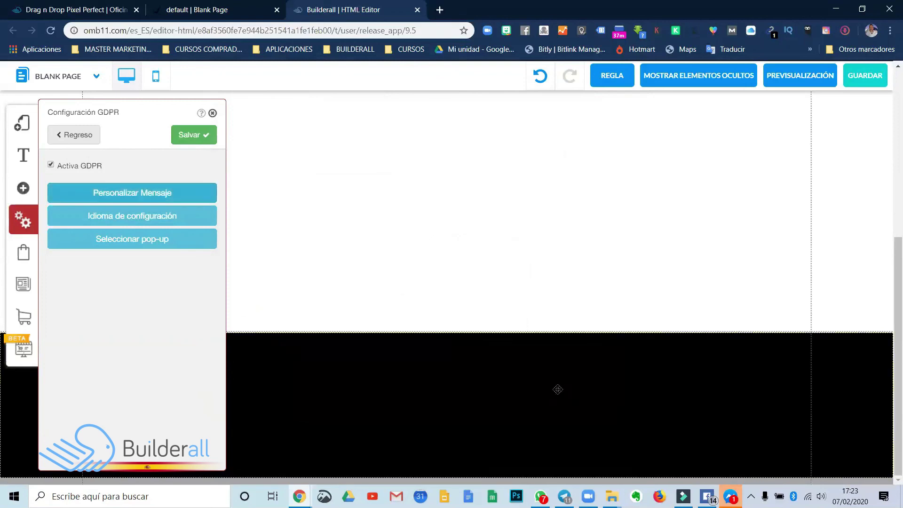
{"action": "left_click", "coordinate": [185, 140]}
{"action": "left_click", "coordinate": [865, 75]}
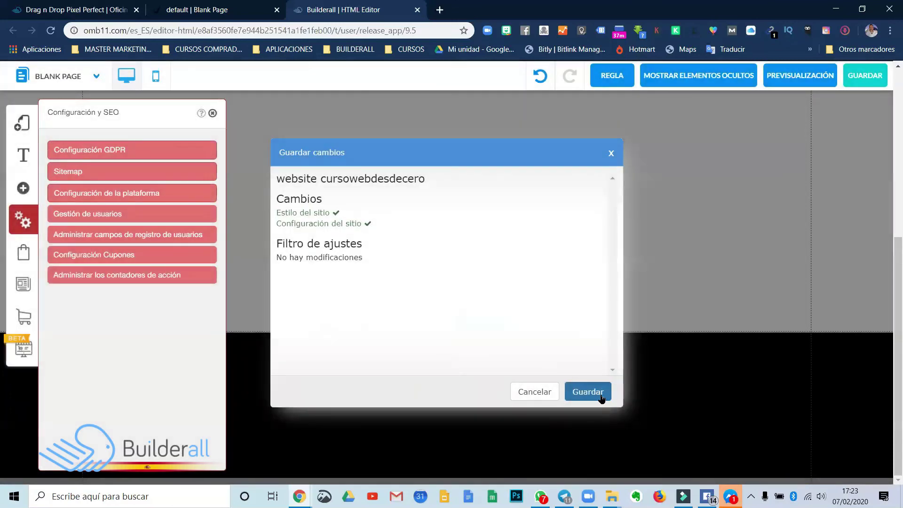
{"action": "left_click", "coordinate": [588, 391]}
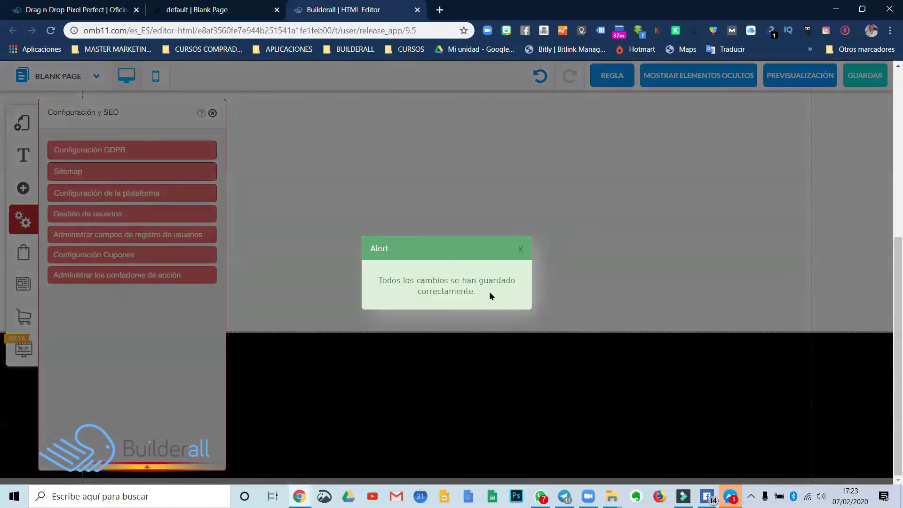
{"action": "left_click", "coordinate": [521, 249]}
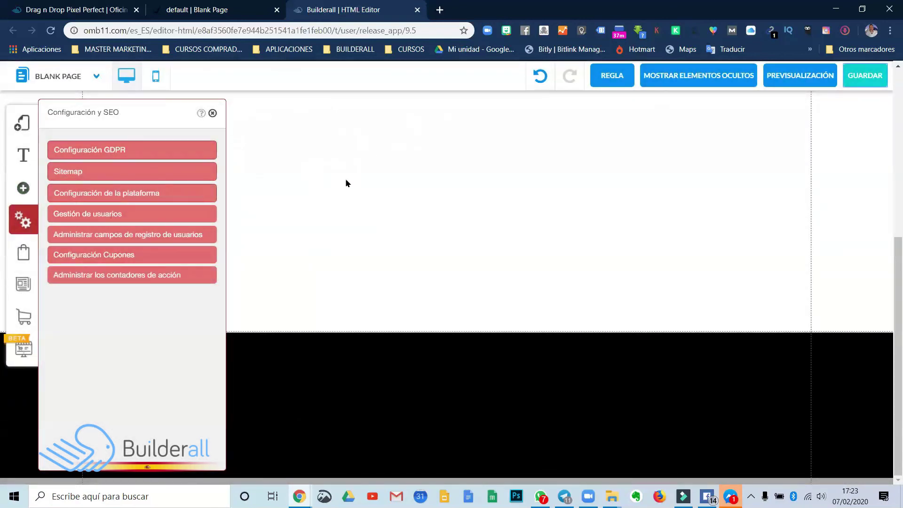
Reload the published cursowebdesdecero page to check the restyled cookie notice.
{"action": "scroll", "coordinate": [349, 280], "scroll_direction": "up", "scroll_amount": 5}
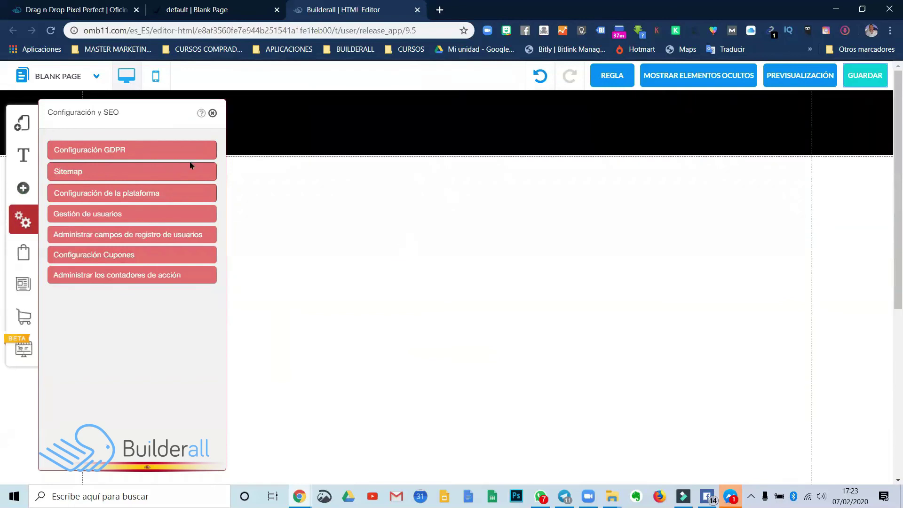
{"action": "left_click", "coordinate": [197, 10]}
{"action": "left_click", "coordinate": [52, 33]}
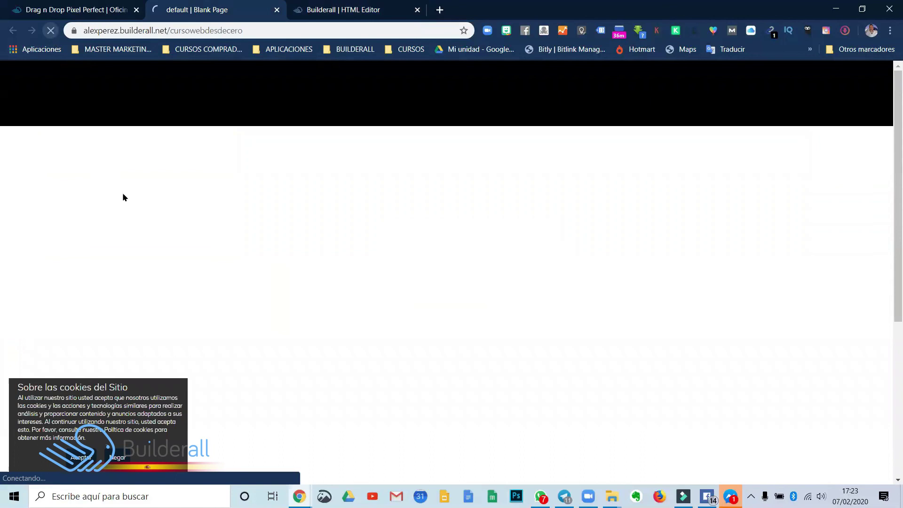